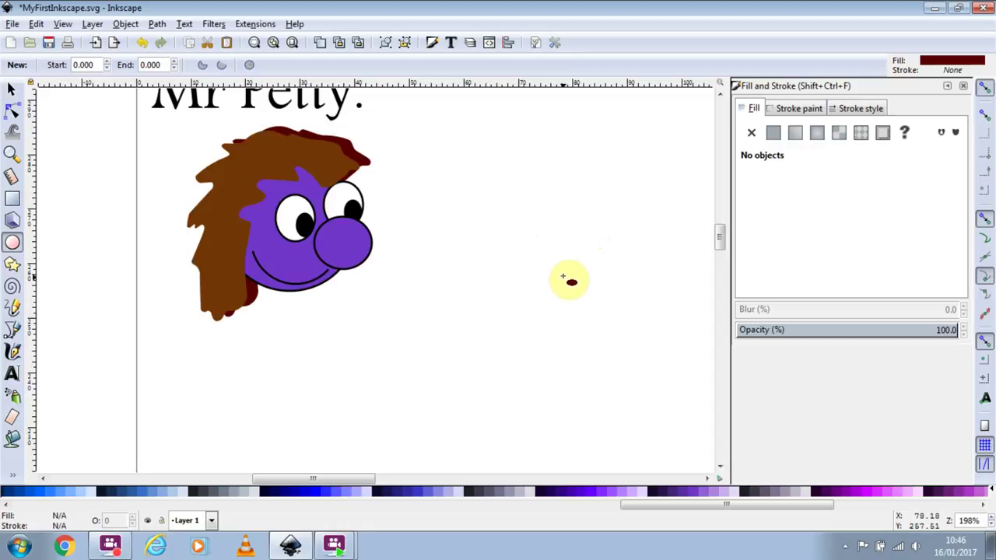
# - Draw an ellipse about 27 mm wide beside the cartoon head and set its fill's red value to 254
pyautogui.moveTo(477, 182); pyautogui.dragTo(623, 307)
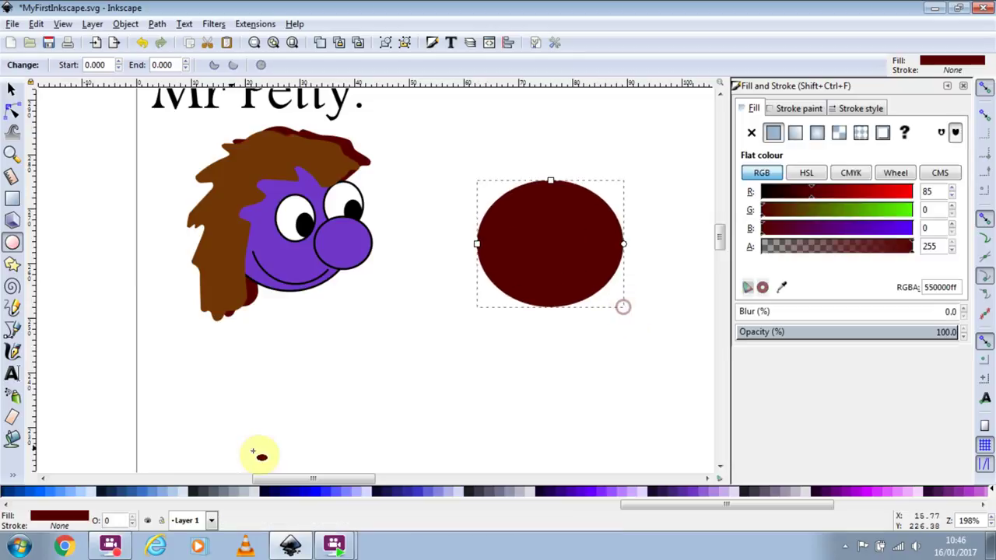
pyautogui.moveTo(895, 194); pyautogui.dragTo(915, 194)
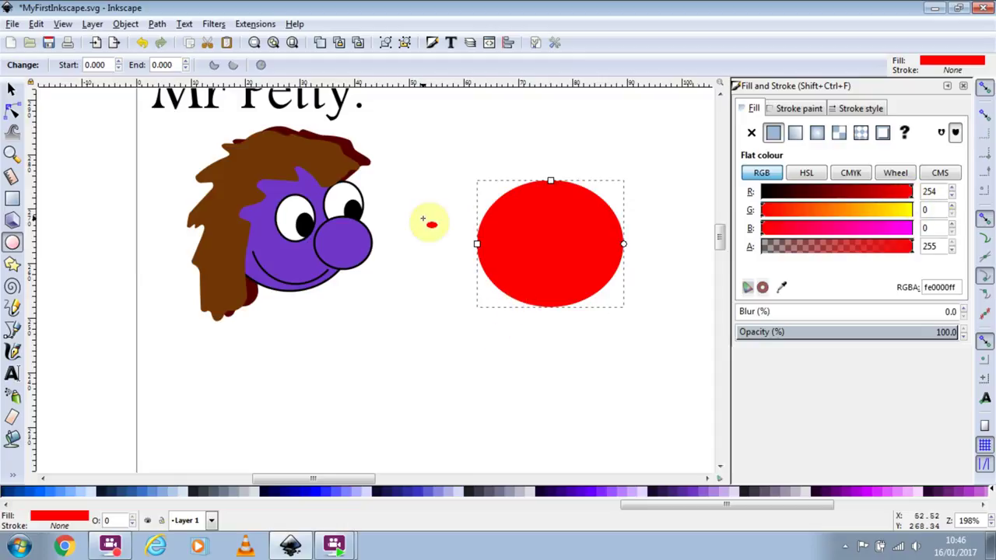
# - Reshape the cartoon's brown hair by moving a node on its upper edge slightly outward
pyautogui.click(13, 134)
pyautogui.click(16, 134)
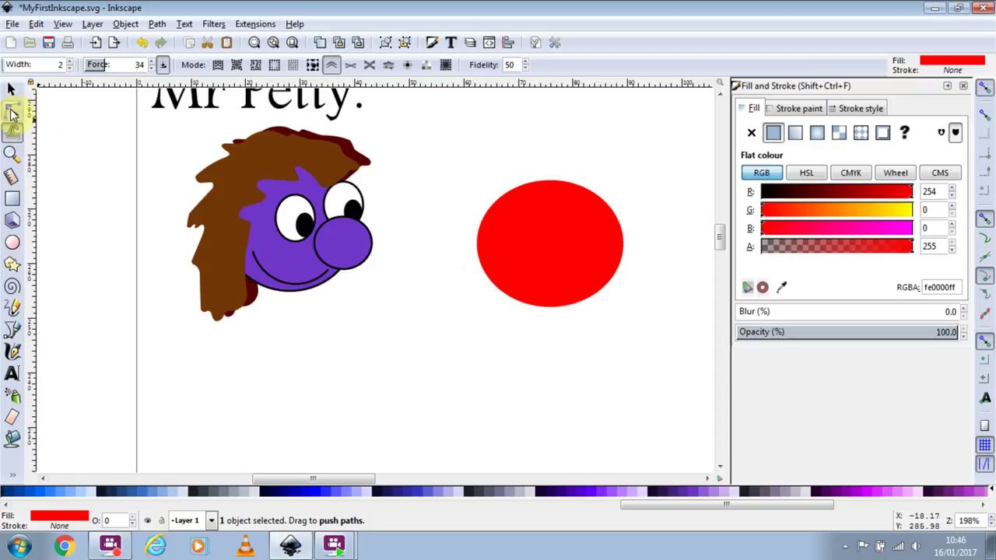
pyautogui.click(12, 112)
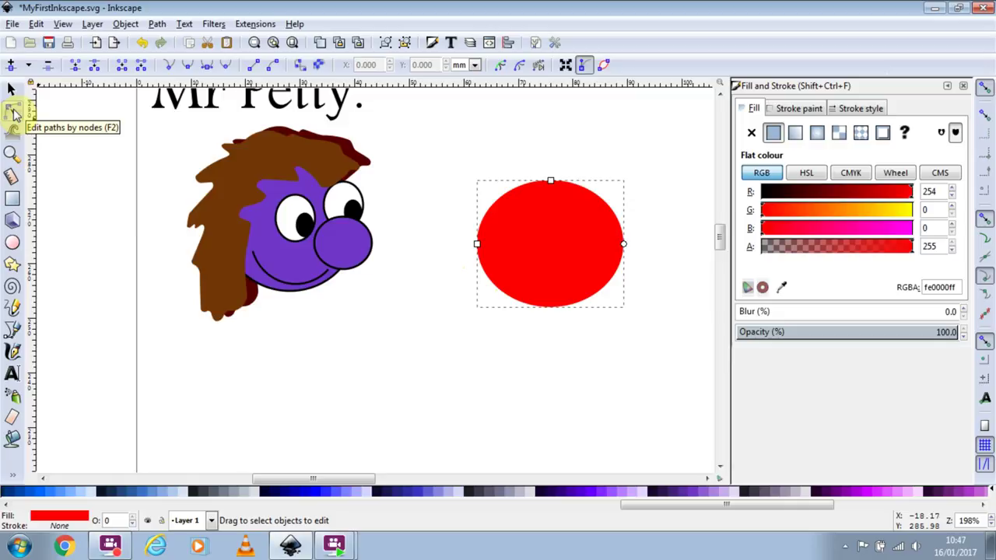
pyautogui.click(319, 164)
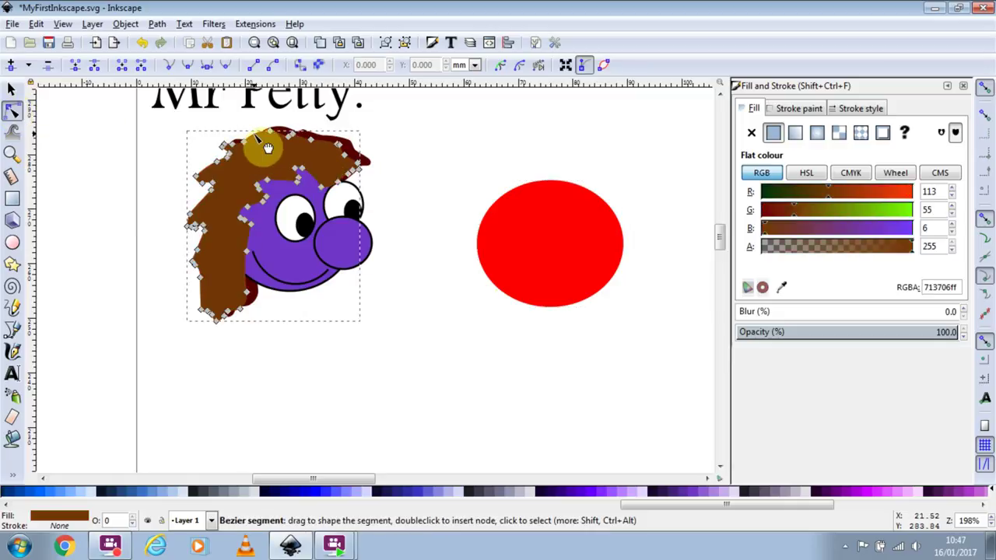
pyautogui.moveTo(244, 144)
pyautogui.mouseDown()
pyautogui.moveTo(253, 134)
pyautogui.moveTo(211, 128)
pyautogui.moveTo(244, 145)
pyautogui.moveTo(246, 160)
pyautogui.moveTo(249, 133)
pyautogui.mouseUp()
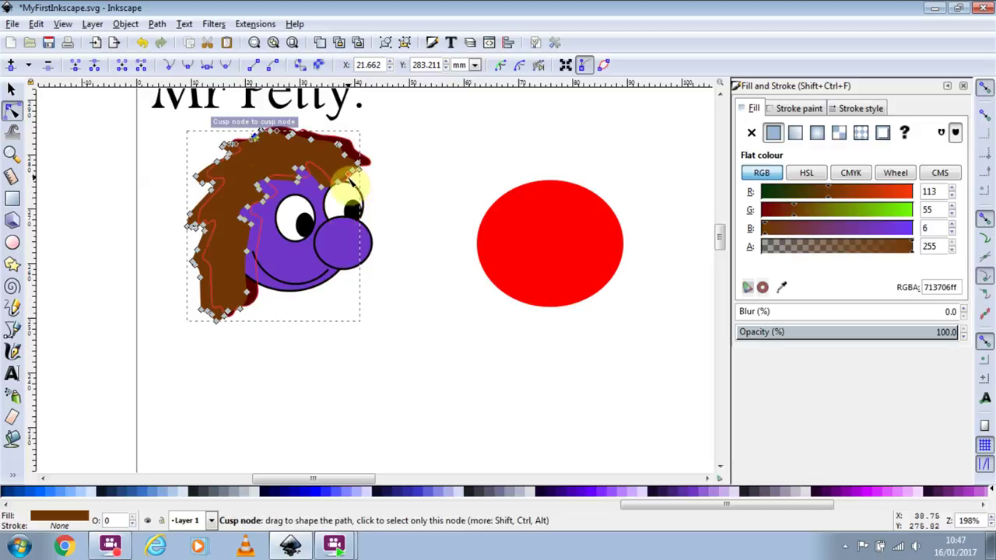
# - Stretch the red ellipse vertically into a near-circle about 27 mm tall
pyautogui.click(563, 233)
pyautogui.click(550, 182)
pyautogui.moveTo(557, 187); pyautogui.dragTo(541, 169)
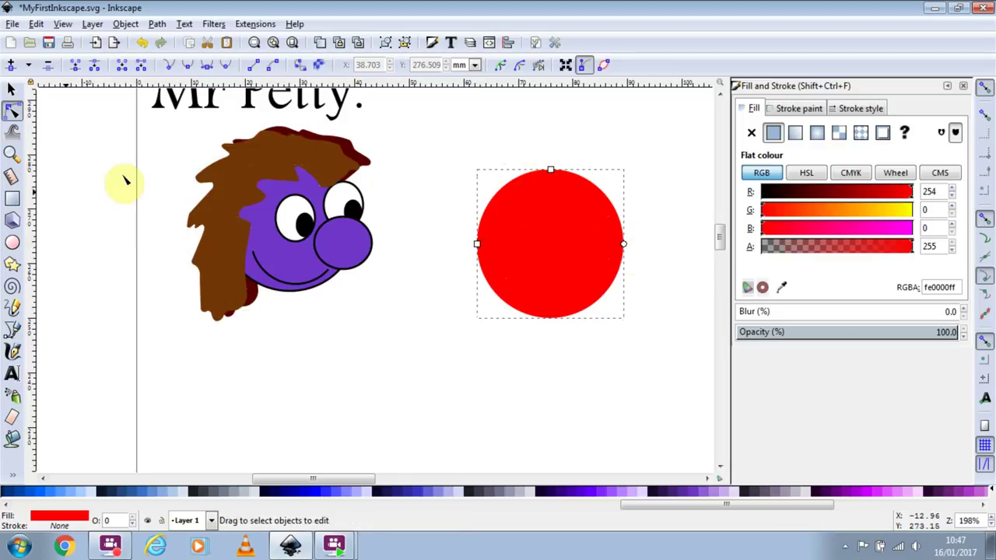
# - Draw a very flat ellipse across the lower part of the red circle and reselect the circle
pyautogui.click(11, 242)
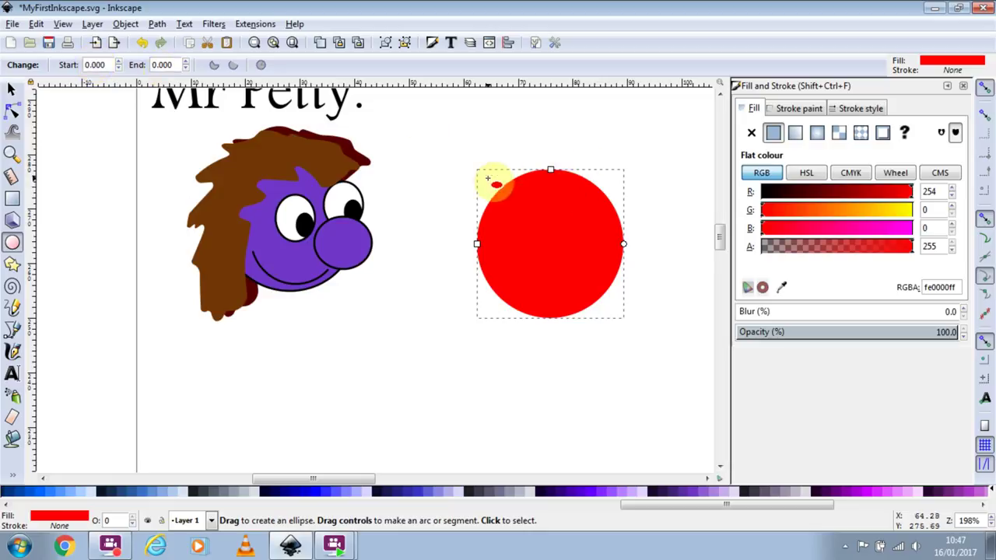
pyautogui.moveTo(501, 272)
pyautogui.mouseDown()
pyautogui.moveTo(611, 271)
pyautogui.moveTo(595, 271)
pyautogui.mouseUp()
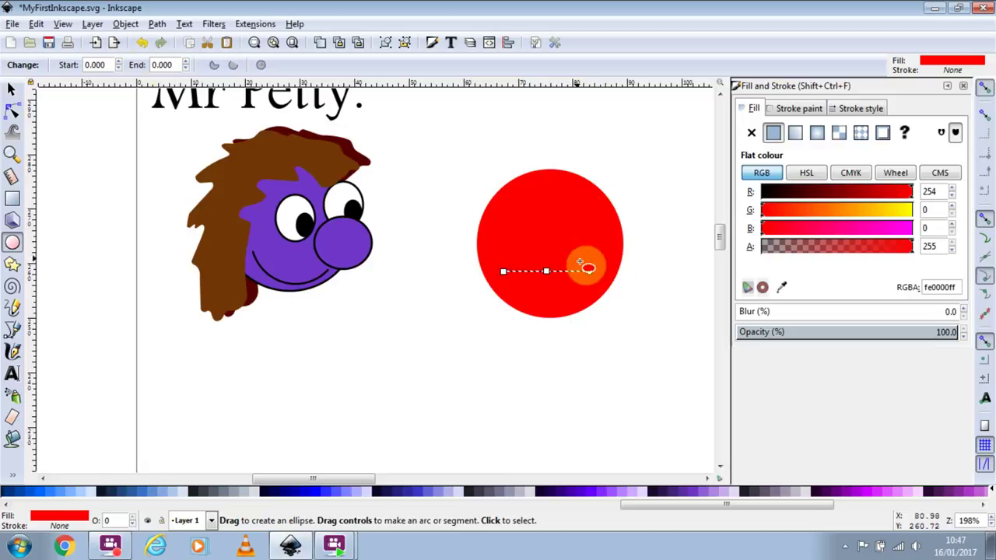
pyautogui.click(12, 88)
pyautogui.click(522, 240)
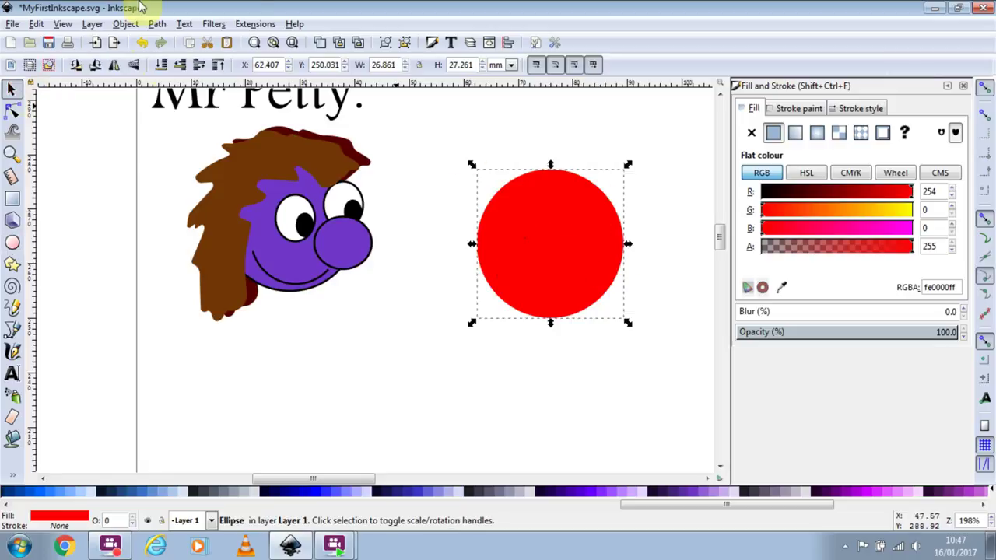
# - Push a small bump out of the circle's upper-left edge with the Tweak tool and pull its upper-right node outward
pyautogui.click(12, 134)
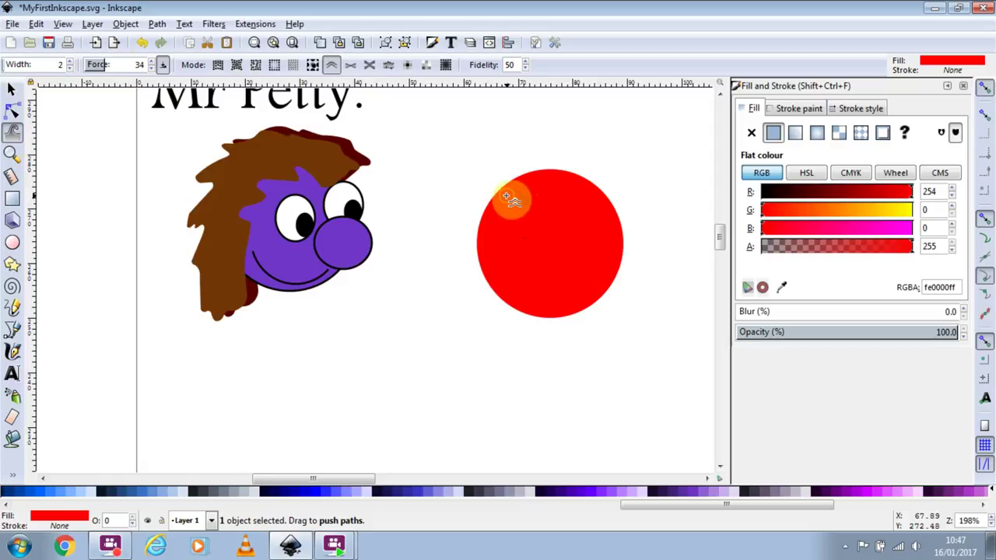
pyautogui.moveTo(498, 199); pyautogui.dragTo(488, 189)
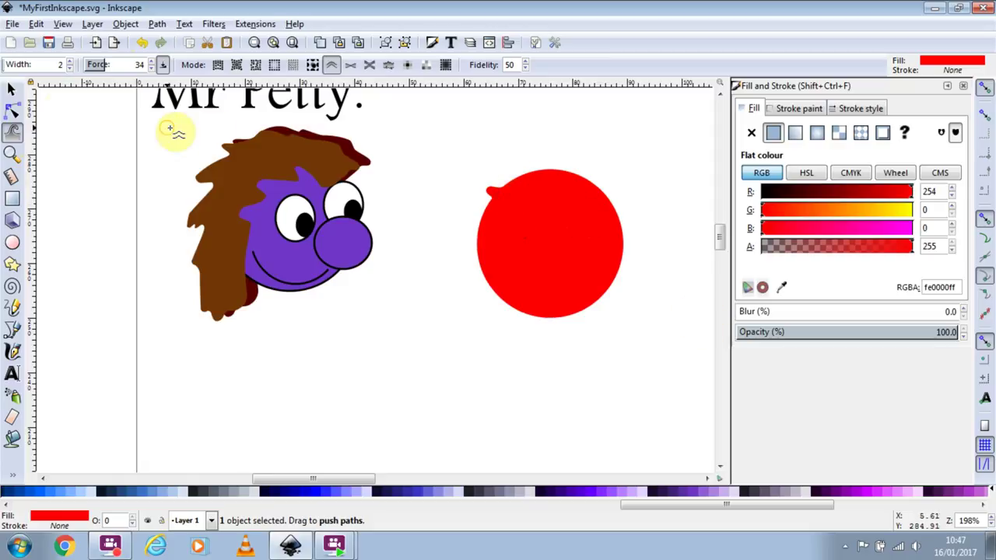
pyautogui.click(12, 112)
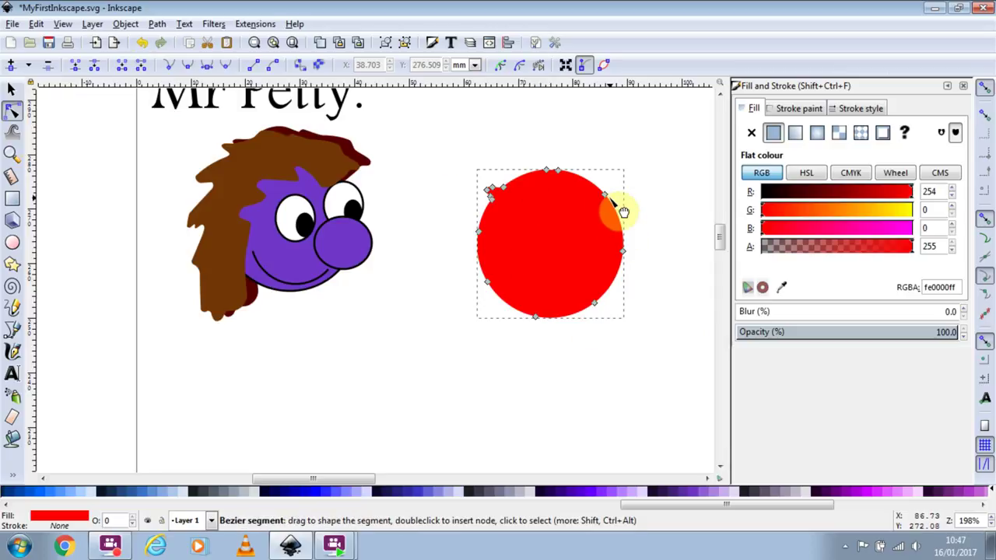
pyautogui.moveTo(608, 199)
pyautogui.mouseDown()
pyautogui.moveTo(632, 192)
pyautogui.moveTo(614, 195)
pyautogui.mouseUp()
# - Select all the nodes forming the bump on the circle's upper-left edge and delete them
pyautogui.click(491, 190)
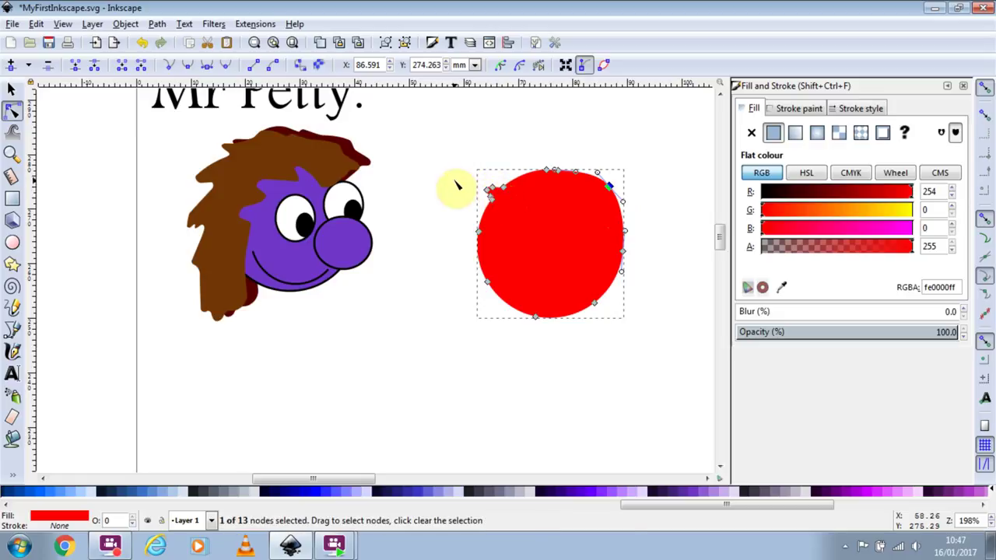
pyautogui.click(492, 190)
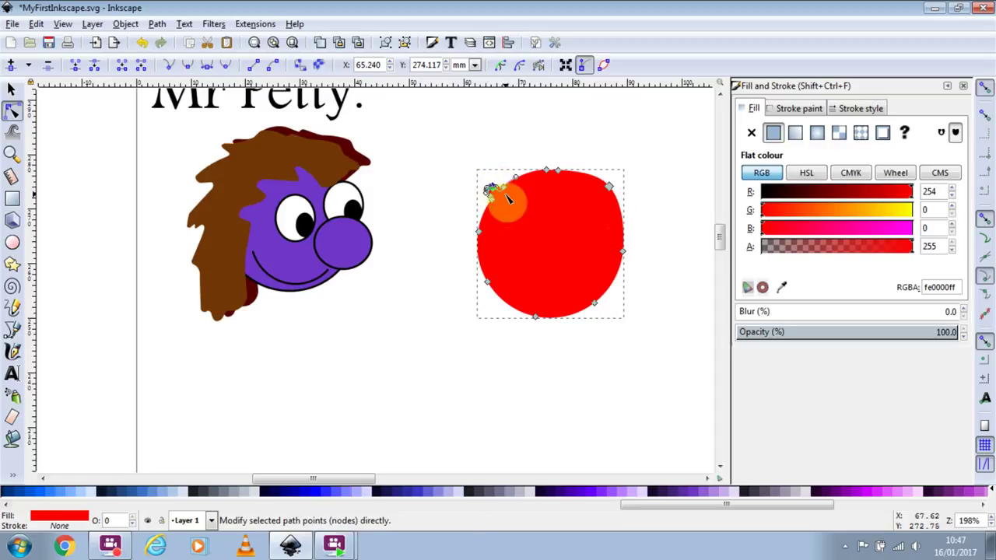
pyautogui.keyDown('ctrl'); pyautogui.scroll(5, 507, 199); pyautogui.keyUp('ctrl')
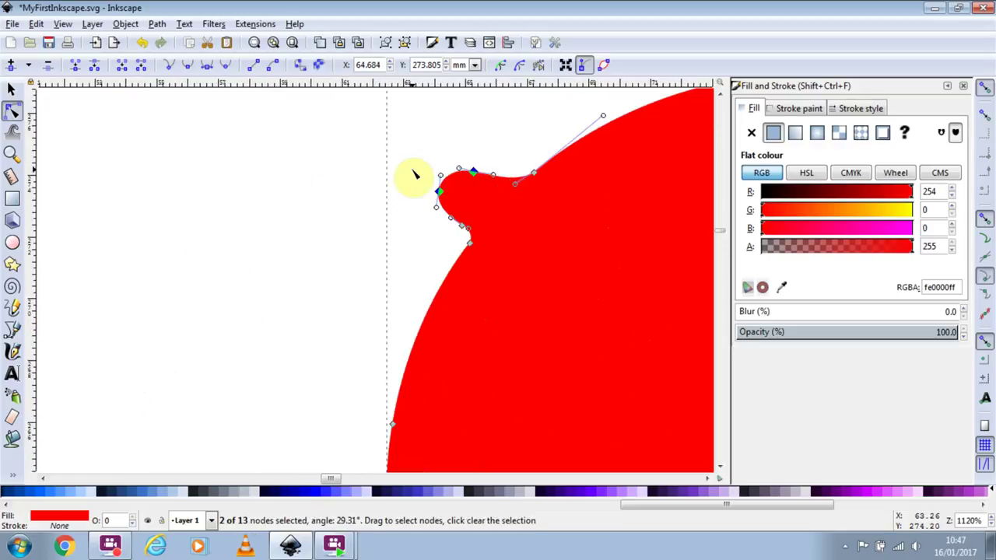
pyautogui.keyDown('ctrl'); pyautogui.scroll(1, 430, 180); pyautogui.keyUp('ctrl')
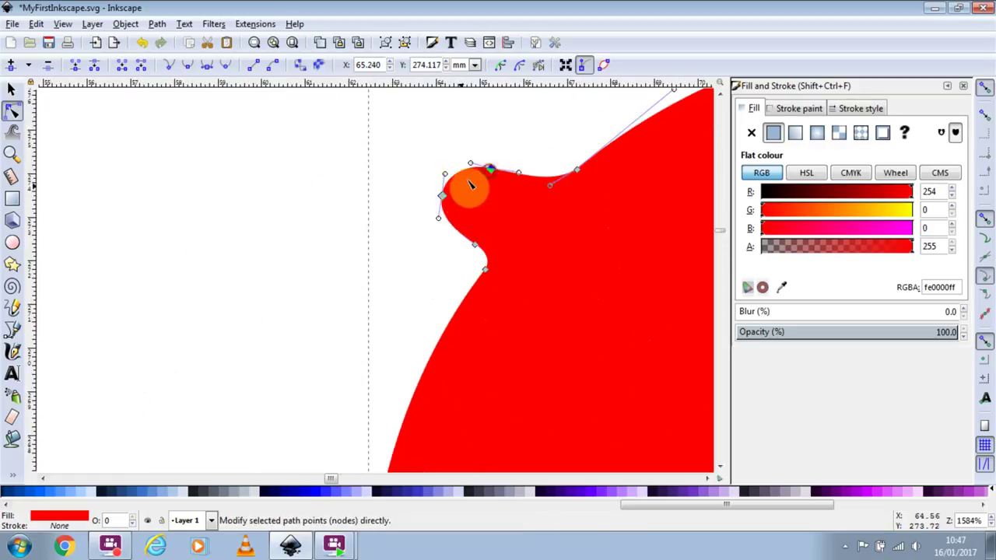
pyautogui.keyDown('shift'); pyautogui.click(441, 196); pyautogui.keyUp('shift')
pyautogui.keyDown('shift'); pyautogui.click(476, 246); pyautogui.keyUp('shift')
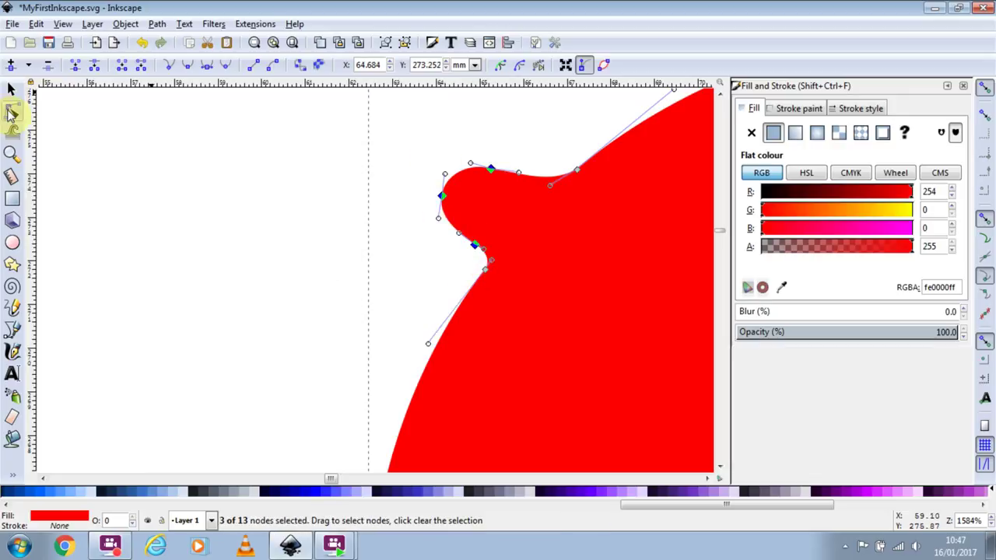
pyautogui.moveTo(395, 129); pyautogui.dragTo(592, 287)
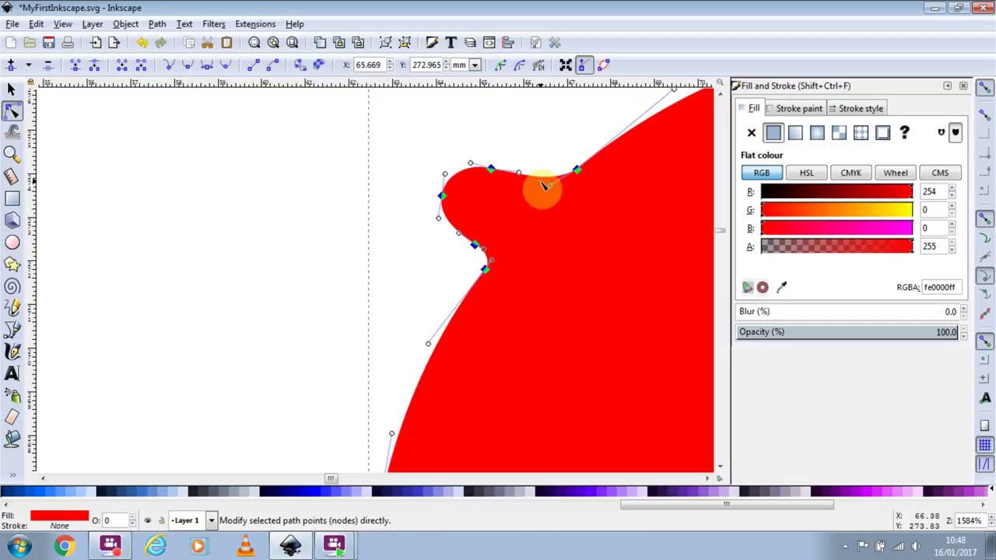
pyautogui.press('Delete')
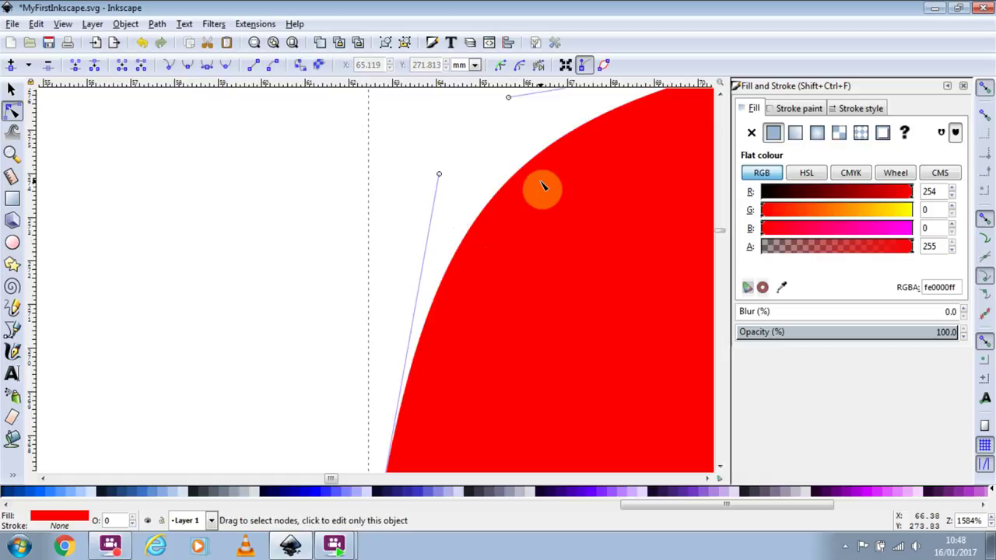
pyautogui.moveTo(484, 199); pyautogui.dragTo(562, 222)
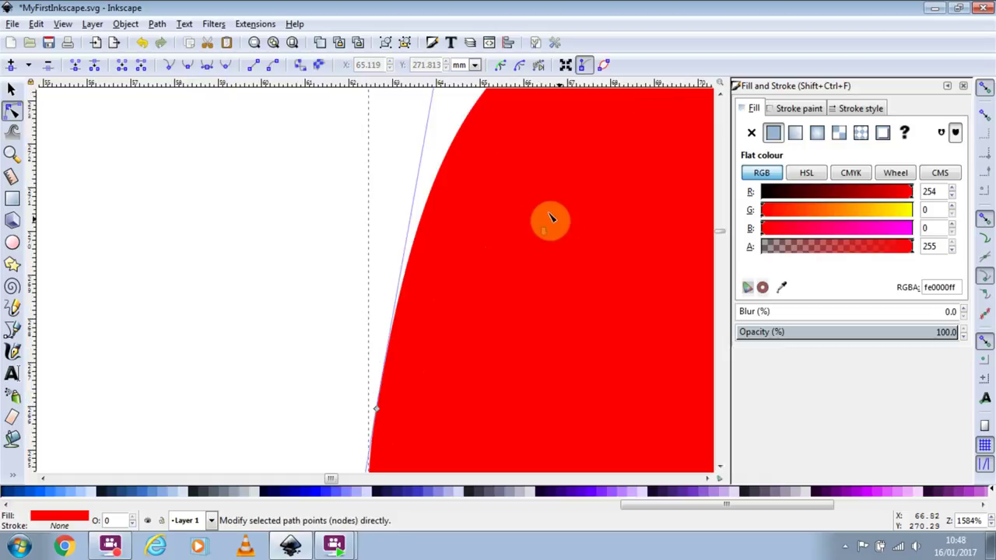
pyautogui.hotkey('ctrl', 'z')
pyautogui.scroll(-3, 567, 191)
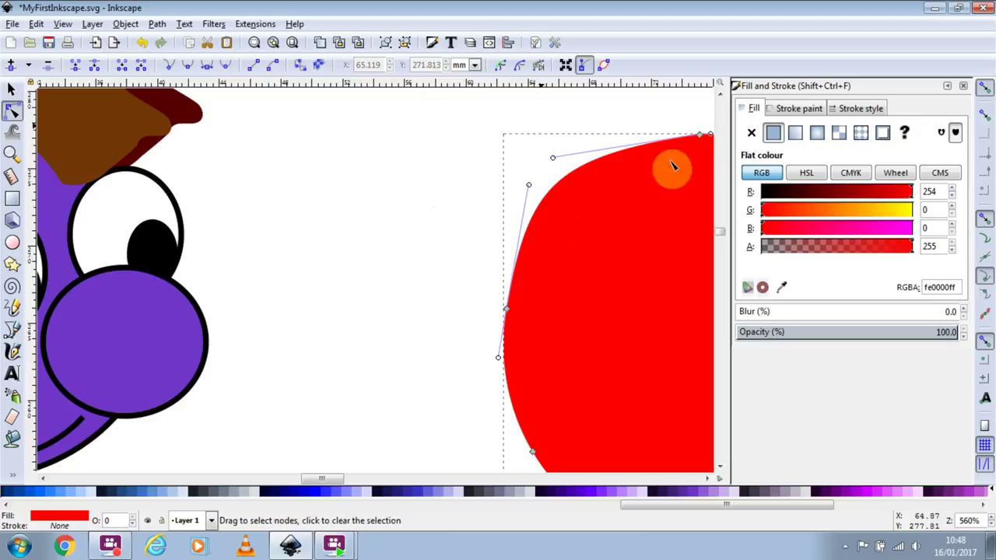
# - Insert a new node on the red shape's upper-left curve, between its top and left nodes
pyautogui.click(700, 138)
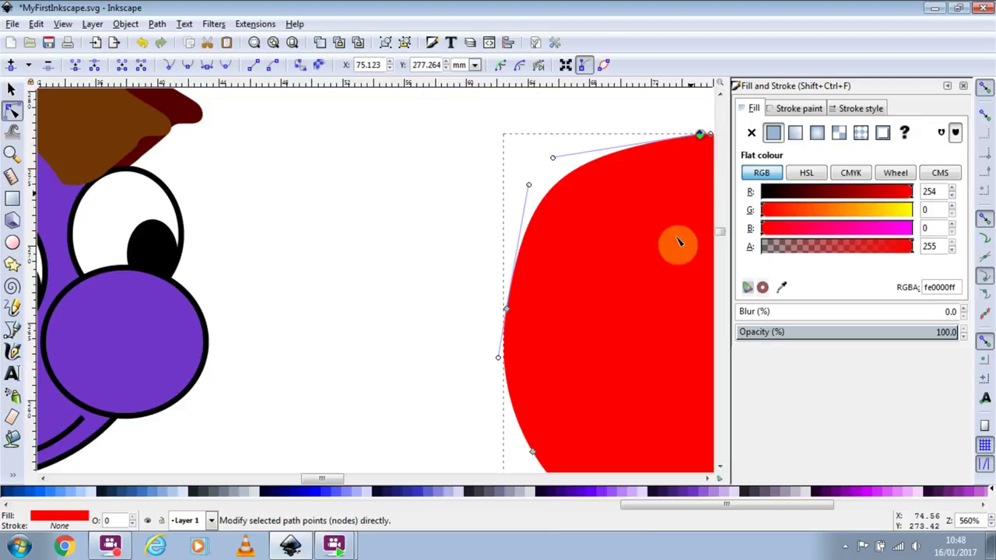
pyautogui.keyDown('shift'); pyautogui.click(507, 311); pyautogui.keyUp('shift')
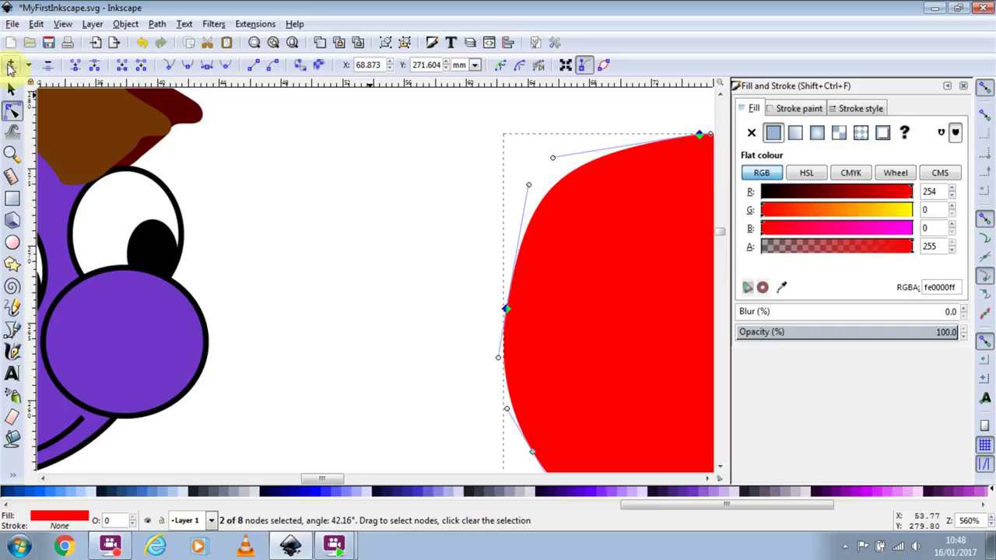
pyautogui.click(11, 66)
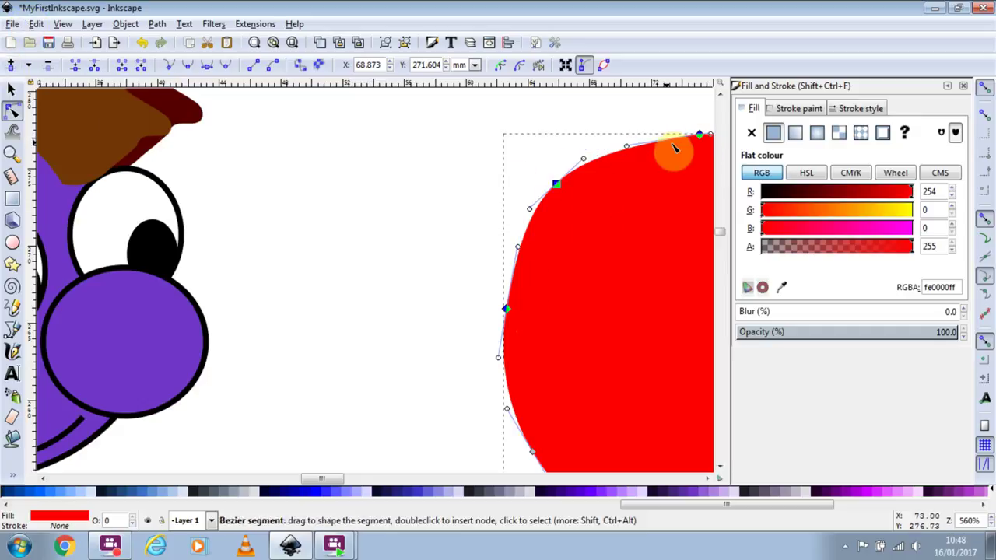
# - Reshape the red circle into a rounded, roughly rectangular form by moving its upper-right, side and lower corner nodes
pyautogui.scroll(-1, 456, 200)
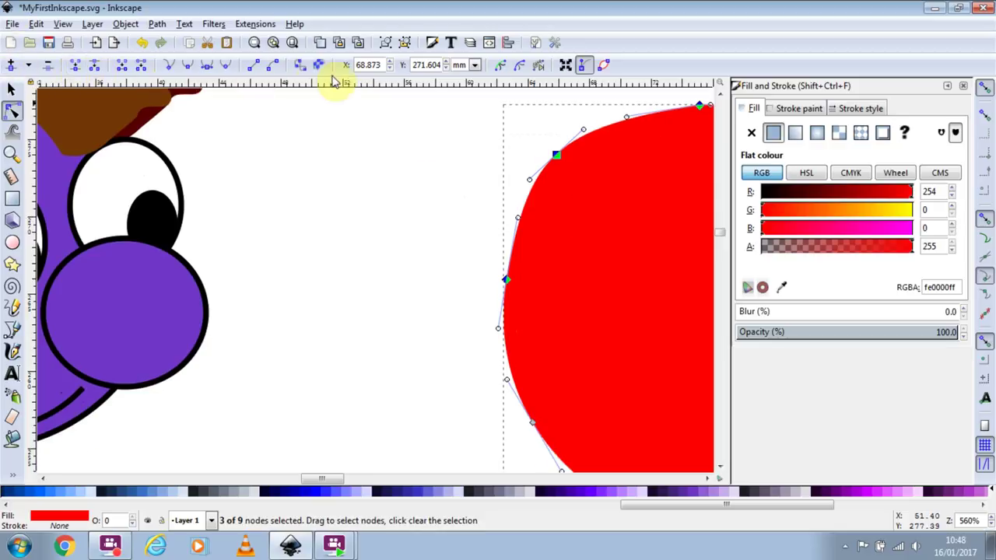
pyautogui.scroll(-2, 647, 255)
pyautogui.moveTo(650, 242); pyautogui.dragTo(406, 232)
pyautogui.moveTo(518, 202); pyautogui.dragTo(523, 195)
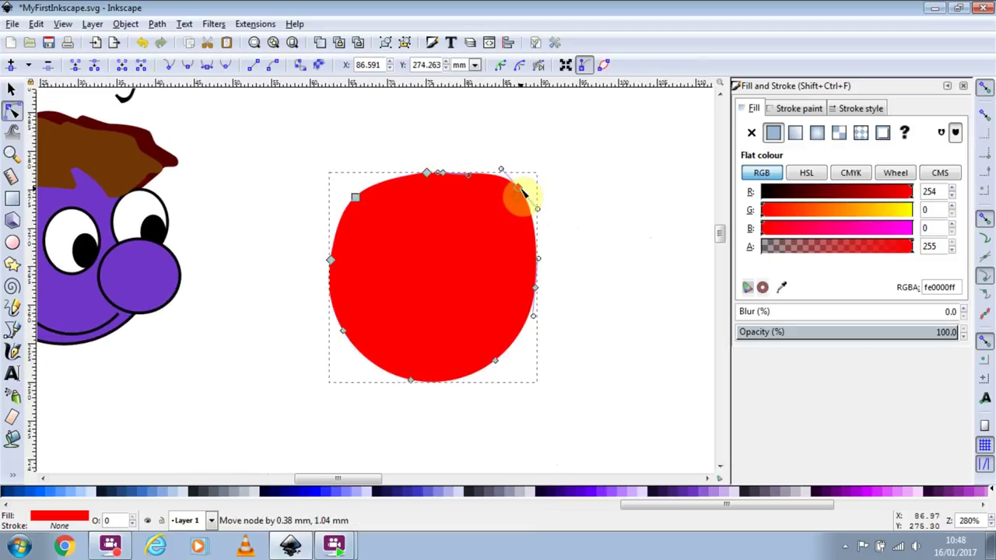
pyautogui.moveTo(535, 288); pyautogui.dragTo(506, 320)
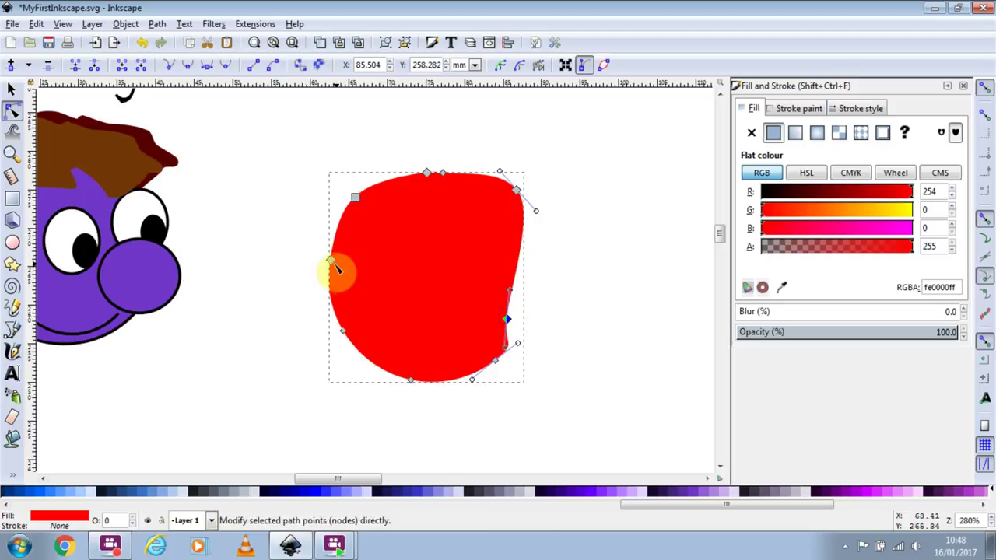
pyautogui.moveTo(339, 266)
pyautogui.mouseDown()
pyautogui.moveTo(356, 273)
pyautogui.moveTo(343, 269)
pyautogui.mouseUp()
pyautogui.moveTo(339, 333); pyautogui.dragTo(356, 365)
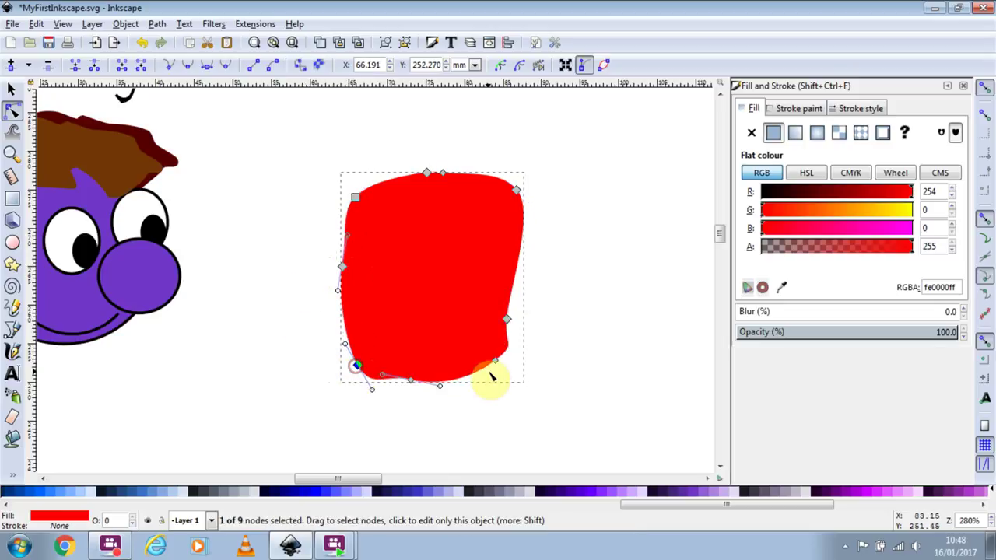
pyautogui.moveTo(505, 376)
pyautogui.mouseDown()
pyautogui.moveTo(522, 384)
pyautogui.moveTo(503, 381)
pyautogui.mouseUp()
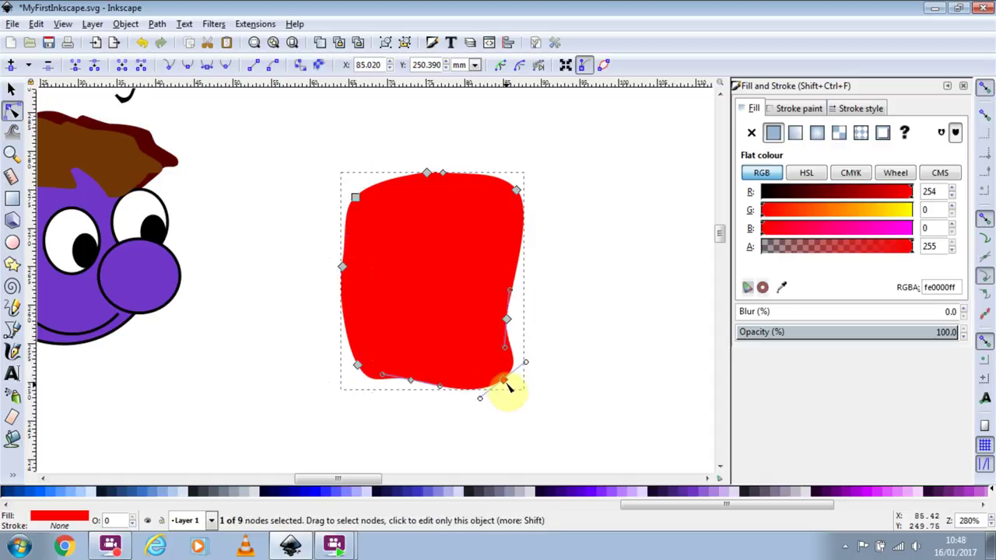
# - Delete the red shape's lower-right corner node and move its bottom-edge node downward to round out the base
pyautogui.press('Delete')
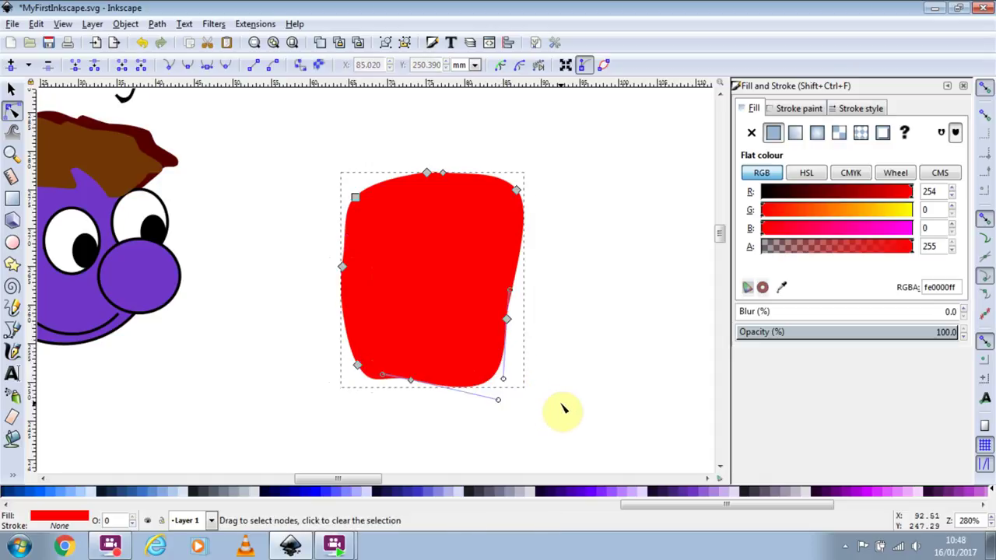
pyautogui.moveTo(412, 386)
pyautogui.mouseDown()
pyautogui.moveTo(440, 413)
pyautogui.moveTo(423, 402)
pyautogui.mouseUp()
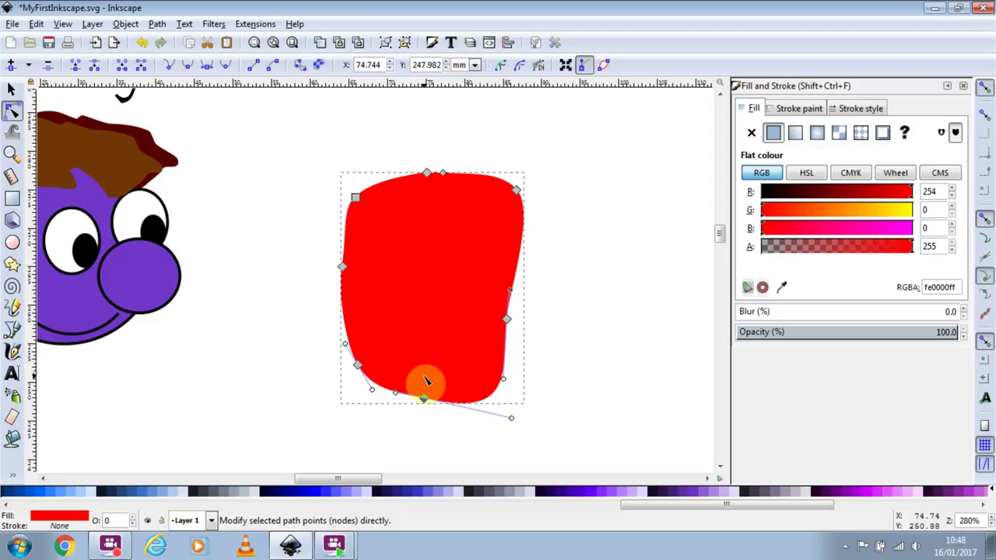
pyautogui.click(426, 378)
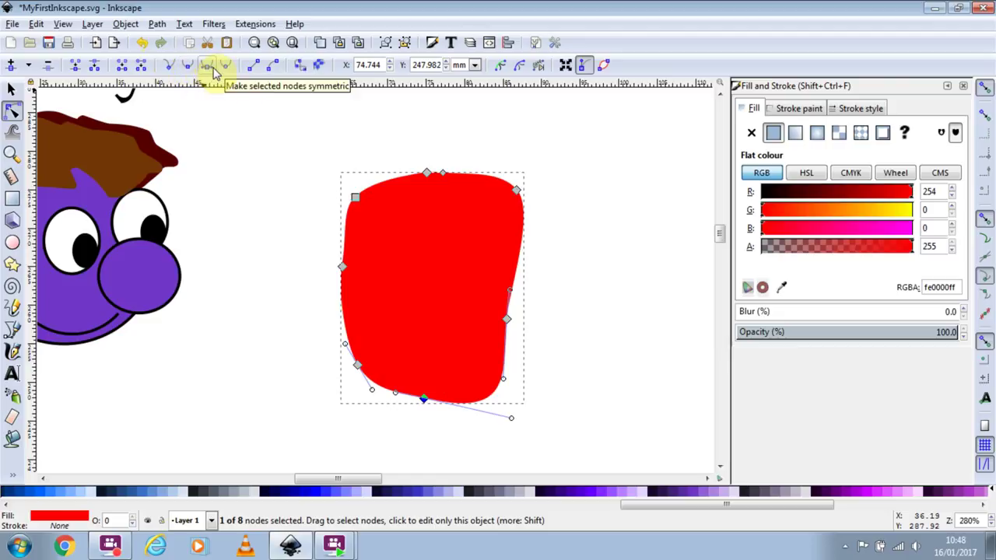
pyautogui.click(422, 210)
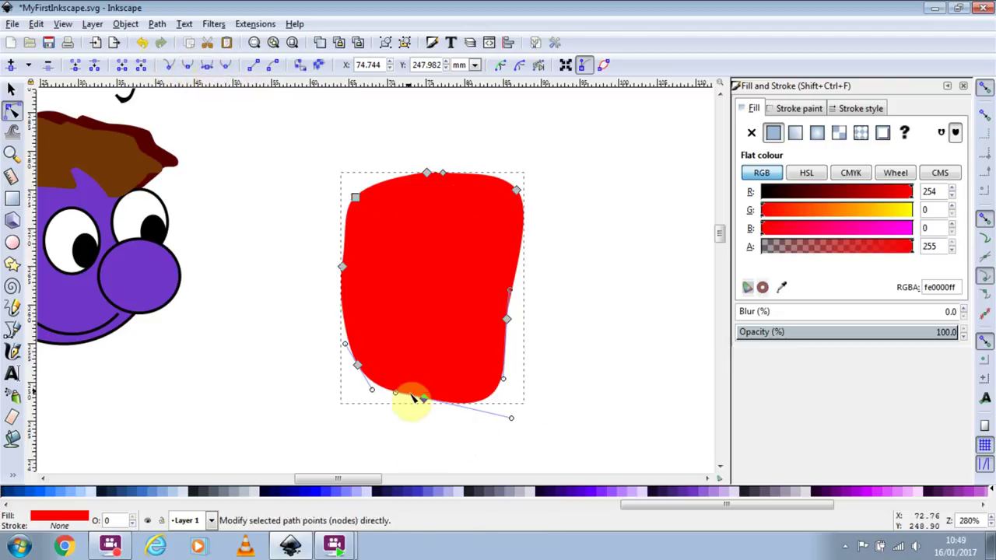
pyautogui.moveTo(433, 402)
pyautogui.mouseDown()
pyautogui.moveTo(424, 402)
pyautogui.moveTo(432, 414)
pyautogui.mouseUp()
pyautogui.scroll(4, 436, 416)
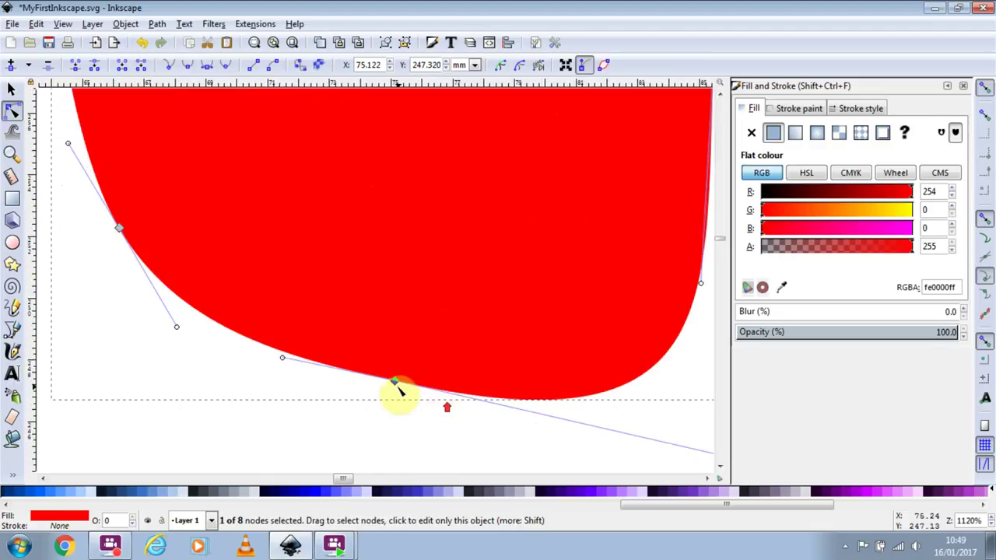
# - Move the red shape's bottom node left to about X 73.1, Y 247.6 mm, shorten its handles and make it smooth
pyautogui.moveTo(391, 388); pyautogui.dragTo(331, 375)
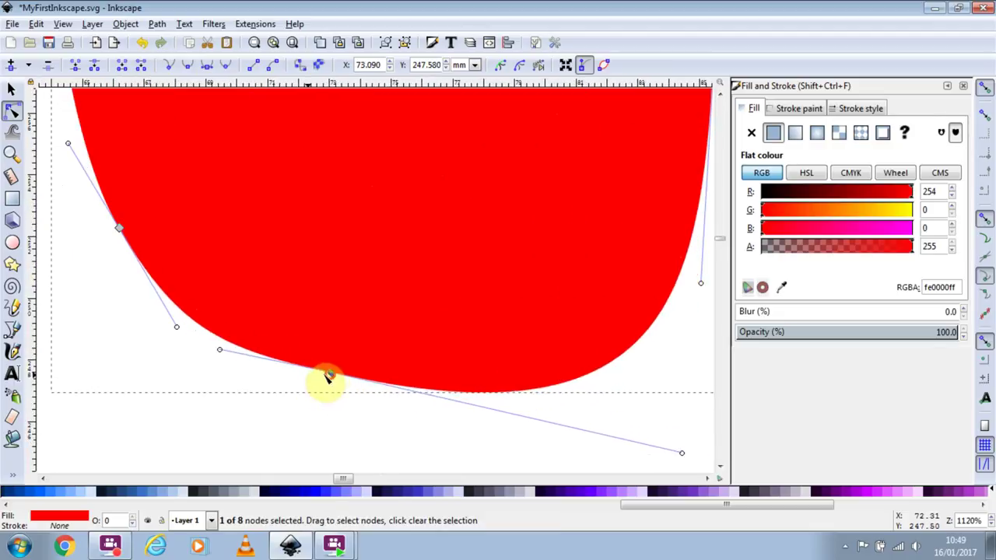
pyautogui.moveTo(221, 350); pyautogui.dragTo(250, 346)
pyautogui.moveTo(680, 446); pyautogui.dragTo(418, 382)
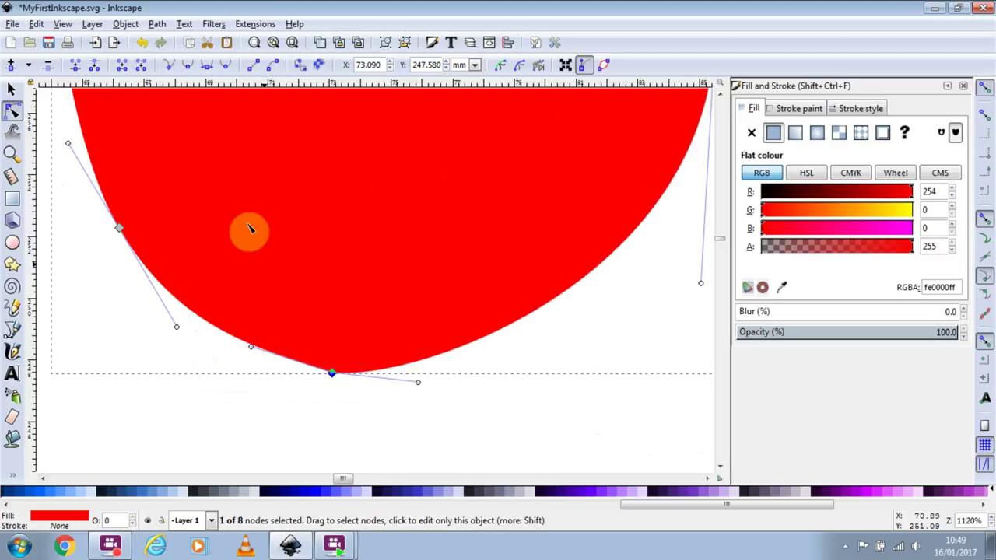
pyautogui.click(188, 66)
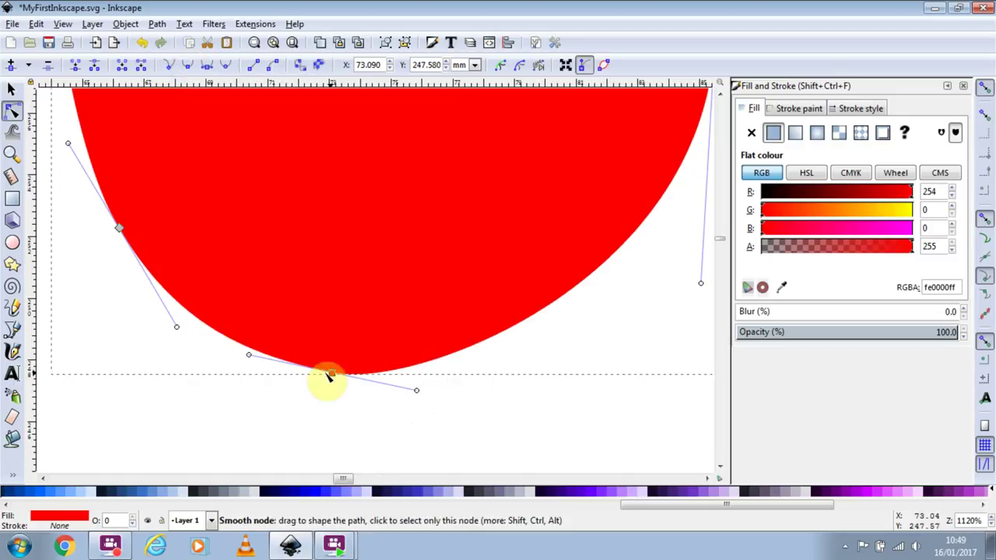
# - Turn the bottom node into a cusp to bend one handle separately, then make it smooth again and level its handles
pyautogui.moveTo(418, 393); pyautogui.dragTo(397, 398)
pyautogui.moveTo(393, 379); pyautogui.dragTo(364, 433)
pyautogui.click(168, 69)
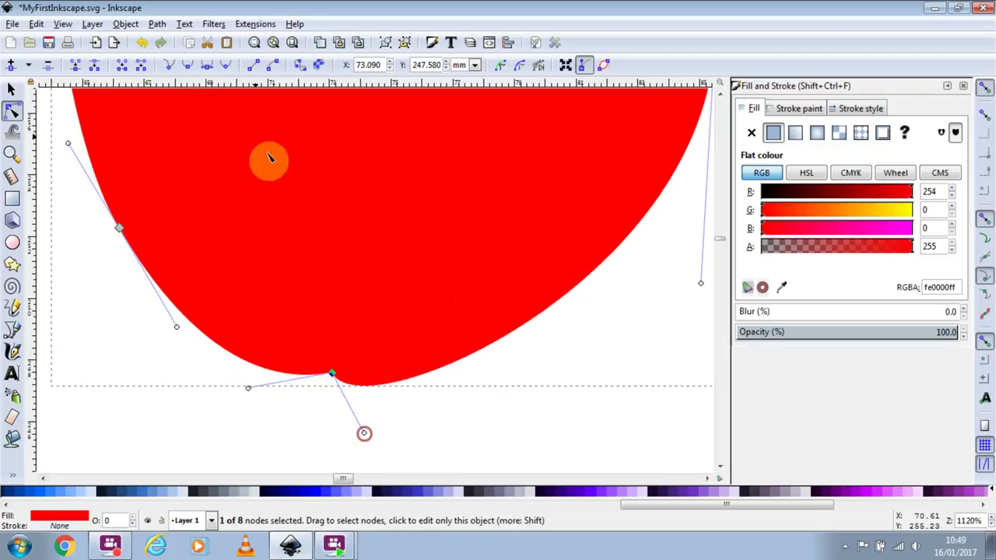
pyautogui.click(190, 67)
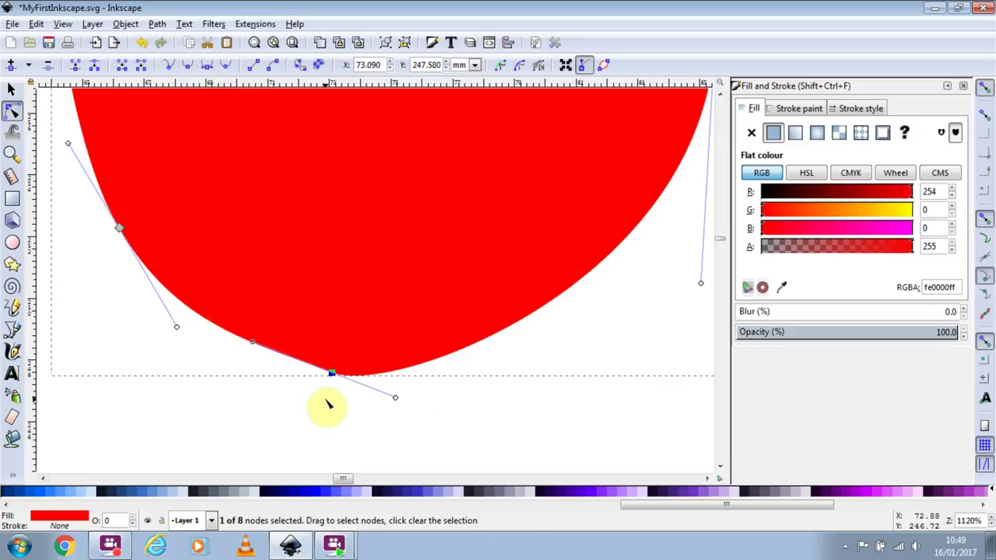
pyautogui.moveTo(255, 345); pyautogui.dragTo(240, 373)
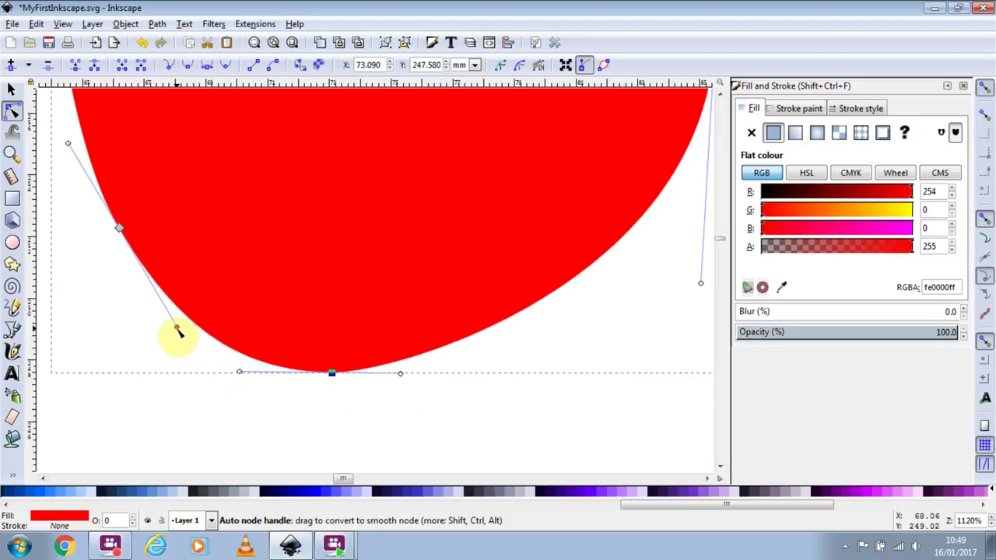
# - Bulge the red shape's lower-left curve outward by lengthening the facing handles of the lower-left and bottom nodes
pyautogui.moveTo(177, 329); pyautogui.dragTo(146, 153)
pyautogui.scroll(5, 184, 191)
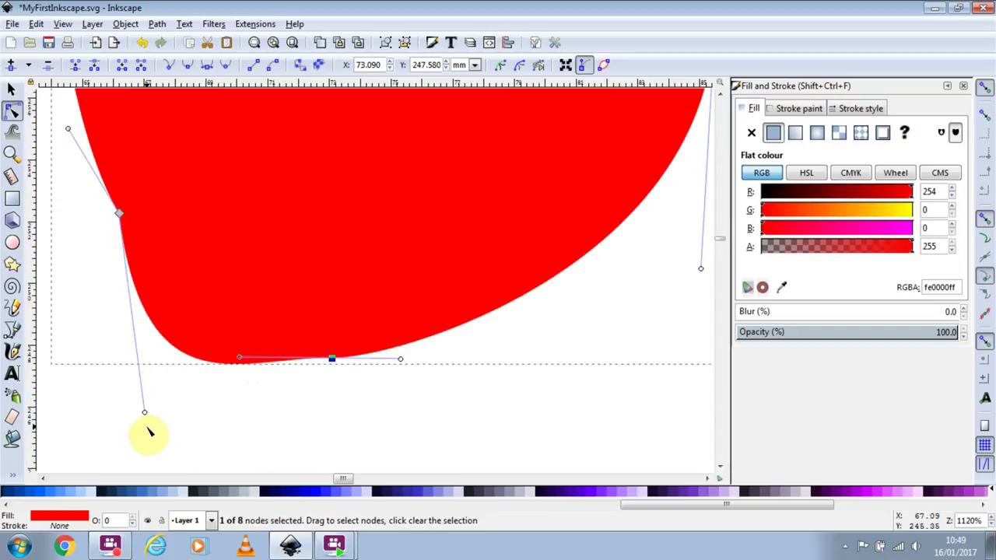
pyautogui.moveTo(144, 413); pyautogui.dragTo(159, 376)
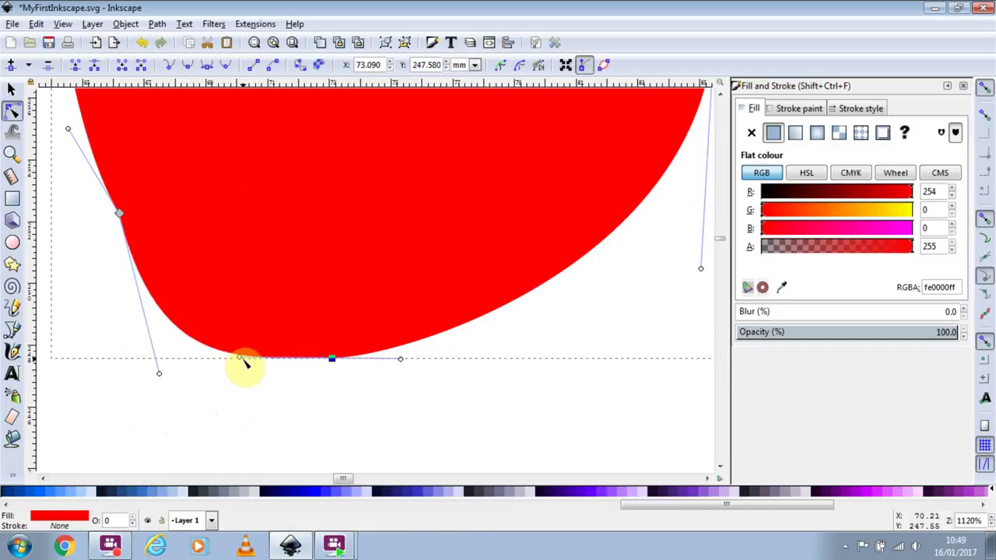
pyautogui.moveTo(239, 359); pyautogui.dragTo(179, 360)
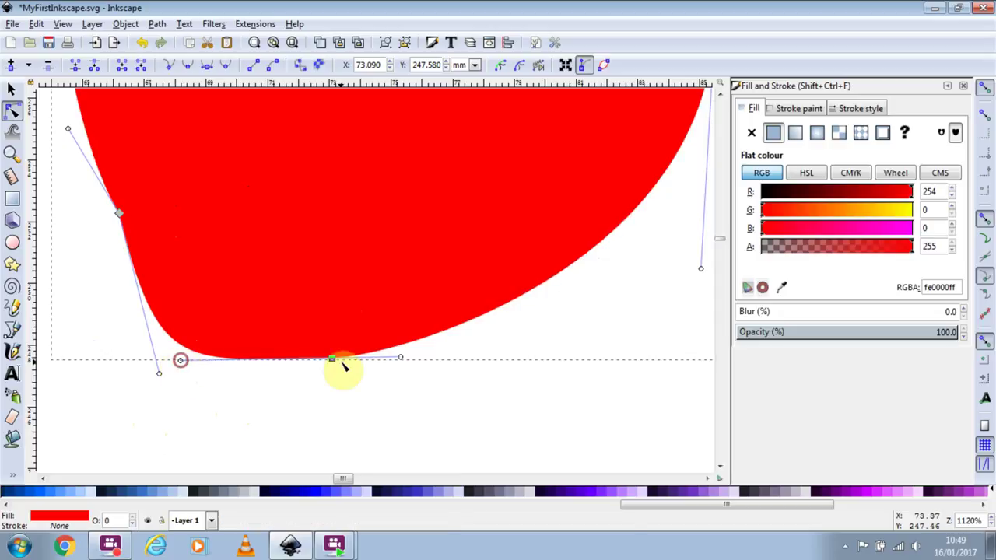
# - Distort the lower-left corner by pulling its node handles, moving the bottom node up-left and the lower-left node to about X 64.6, Y 252.5 mm
pyautogui.moveTo(330, 361); pyautogui.dragTo(234, 209)
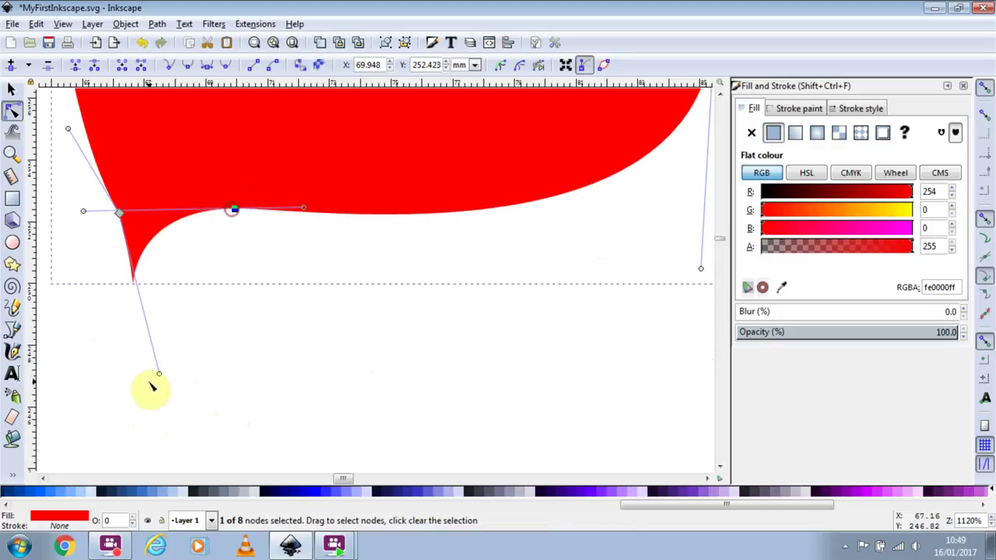
pyautogui.moveTo(159, 377); pyautogui.dragTo(389, 354)
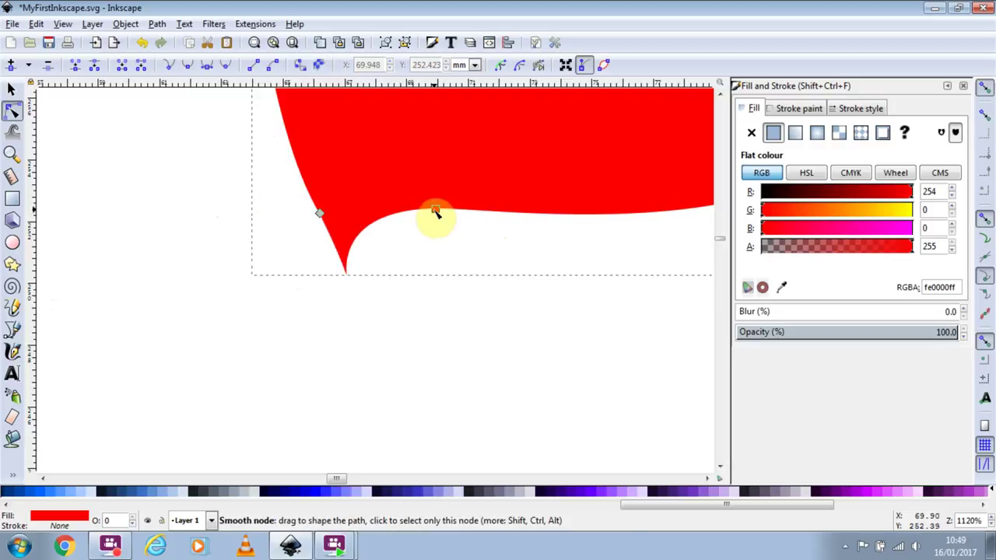
pyautogui.moveTo(284, 210); pyautogui.dragTo(108, 212)
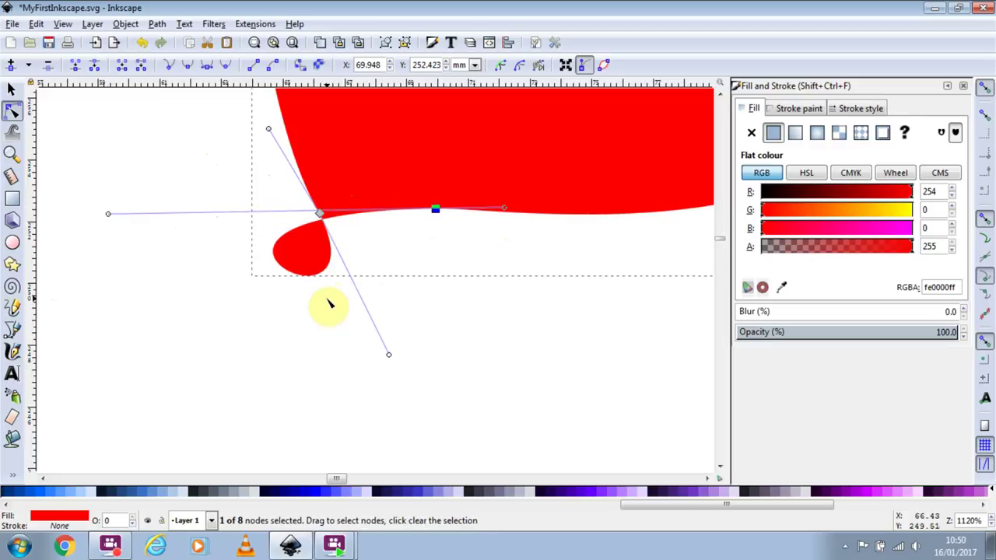
pyautogui.moveTo(107, 215); pyautogui.dragTo(409, 230)
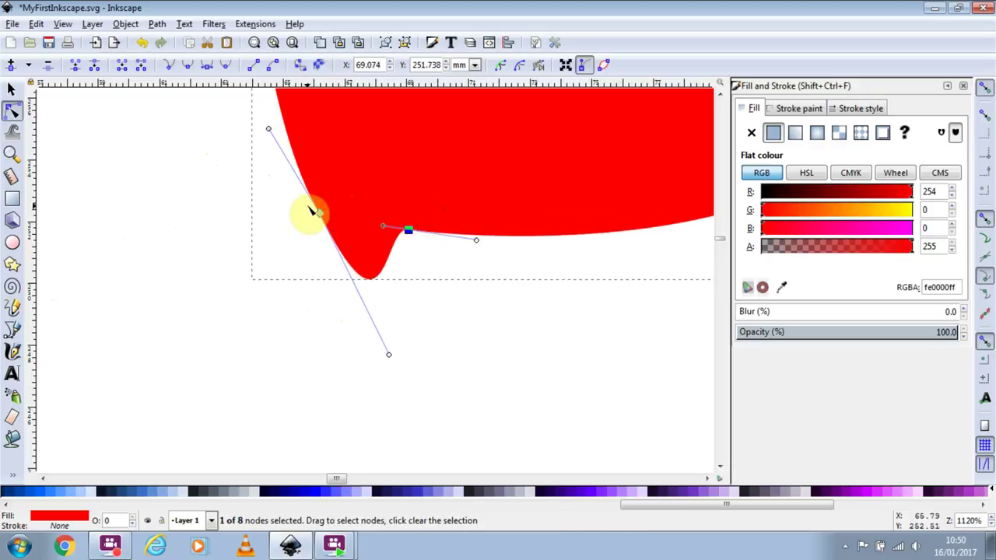
pyautogui.moveTo(319, 214); pyautogui.dragTo(271, 210)
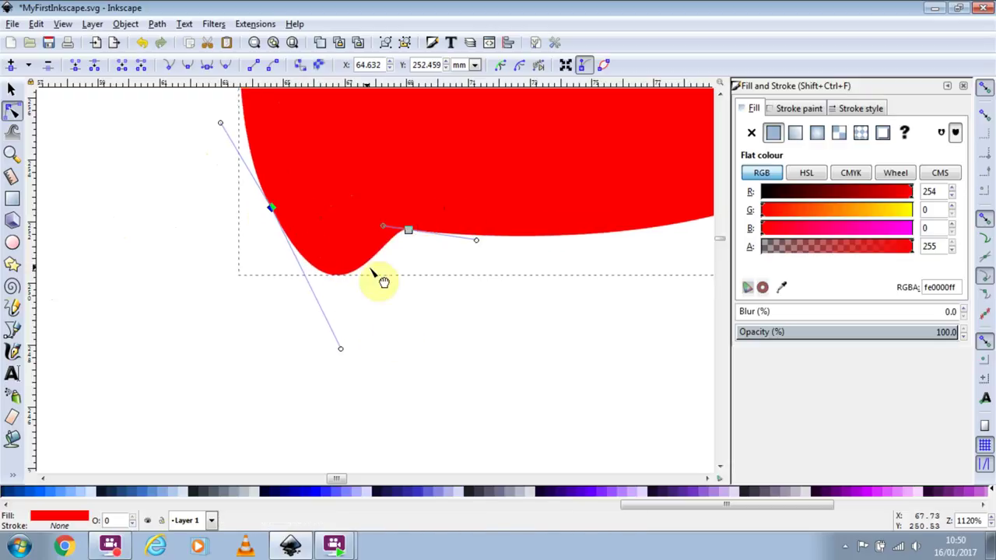
# - Delete the lower-left node, make the bottom node symmetric and shift it right to about X 71.9 mm
pyautogui.scroll(-3, 498, 218)
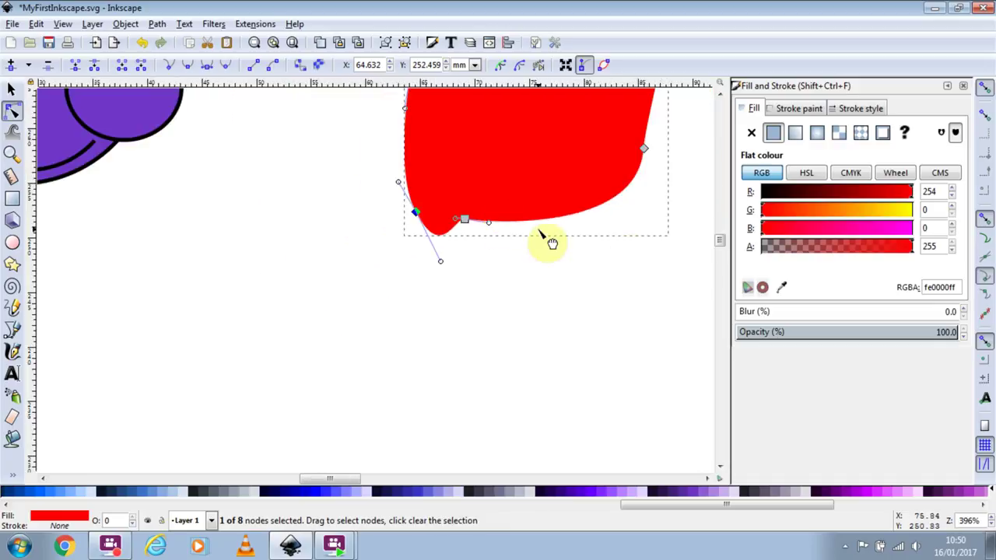
pyautogui.scroll(6, 719, 241)
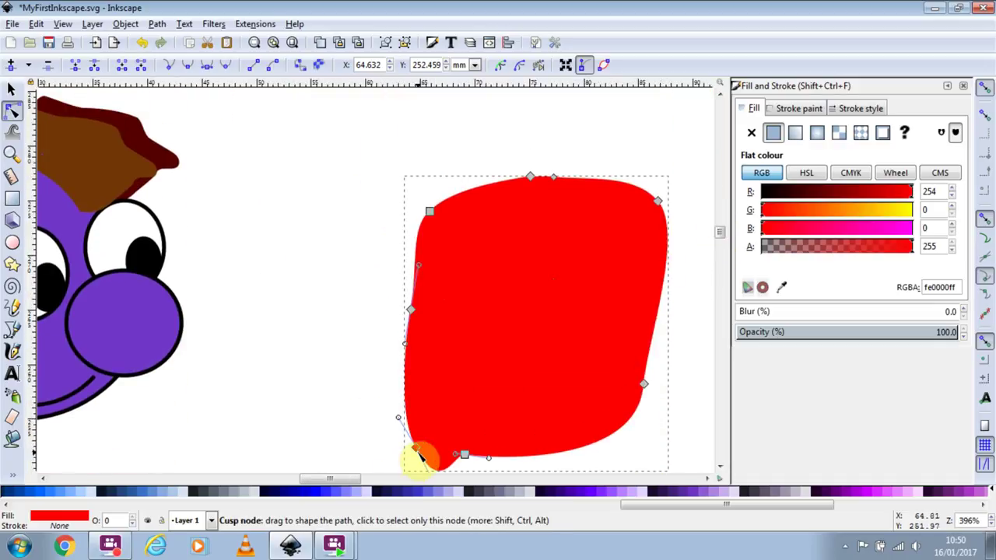
pyautogui.moveTo(418, 449); pyautogui.dragTo(418, 453)
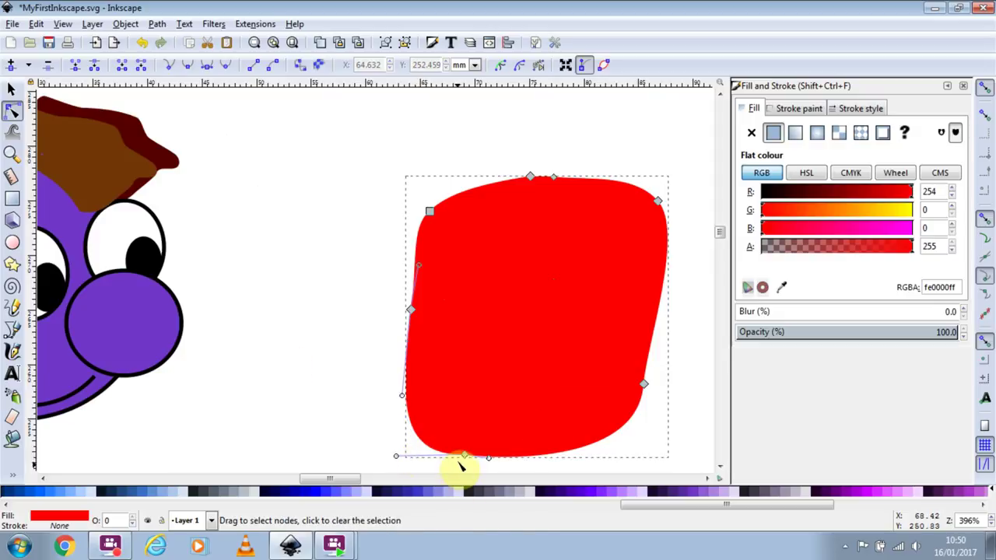
pyautogui.click(465, 455)
pyautogui.click(207, 67)
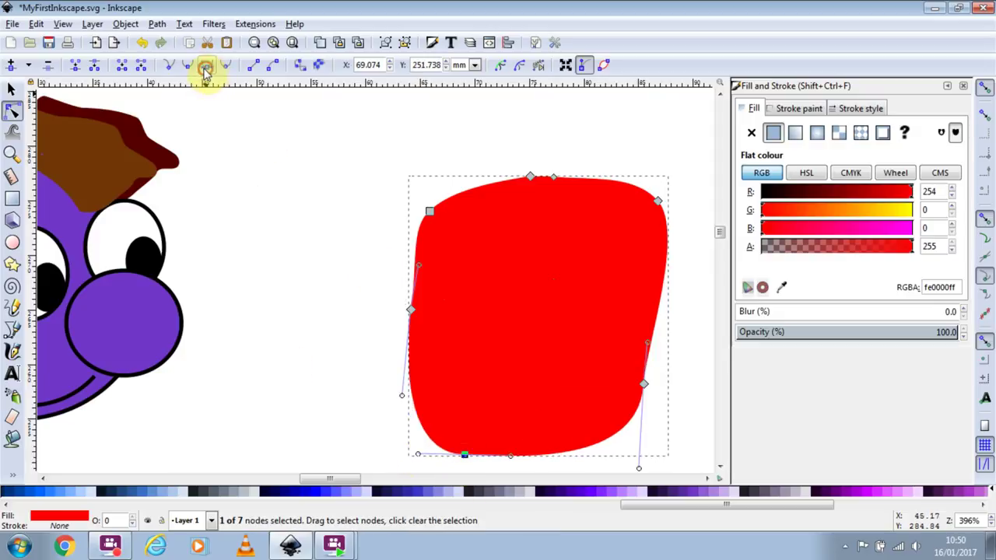
pyautogui.moveTo(465, 455); pyautogui.dragTo(494, 455)
# - Make the red shape's left-side node smooth and tilt its upper handle outward to taper the side
pyautogui.click(410, 311)
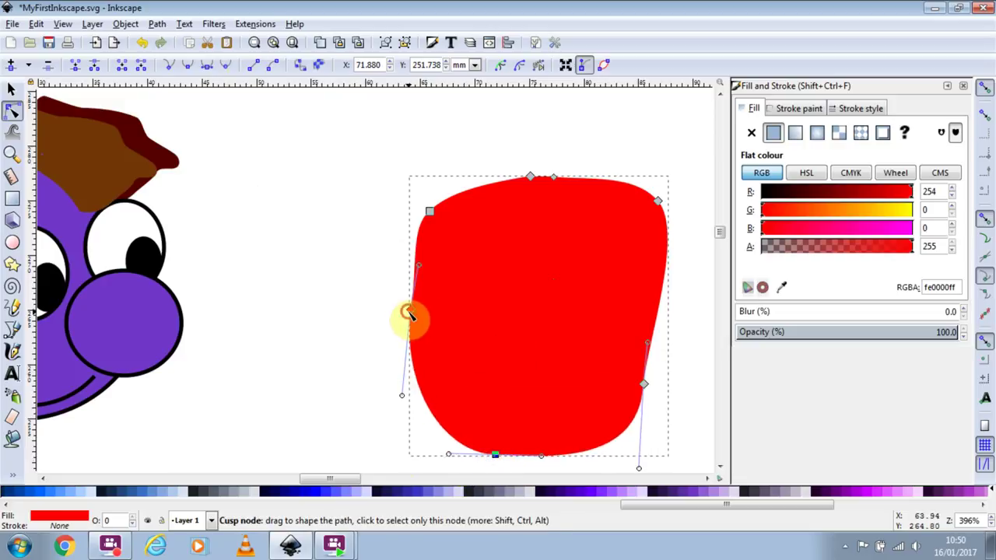
pyautogui.moveTo(430, 272); pyautogui.dragTo(411, 262)
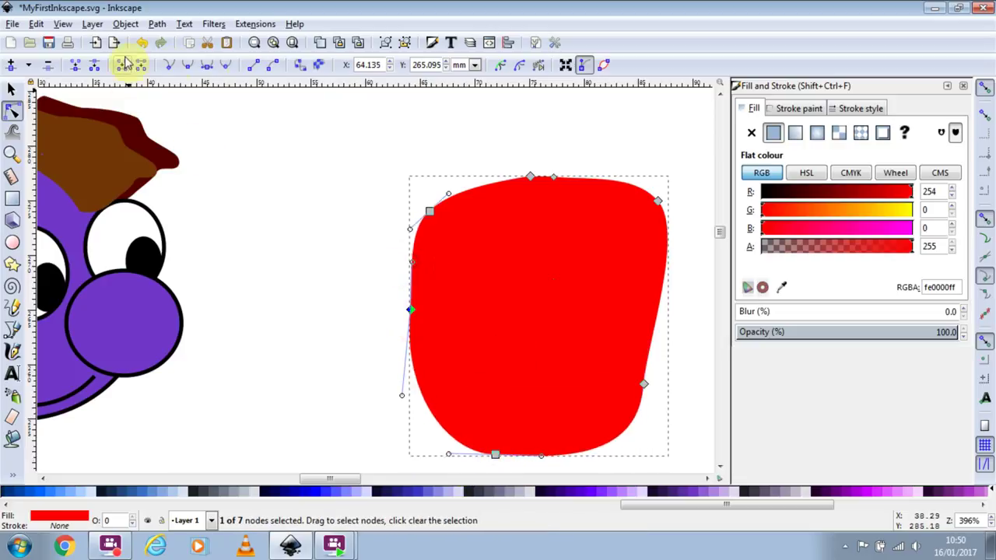
pyautogui.click(187, 66)
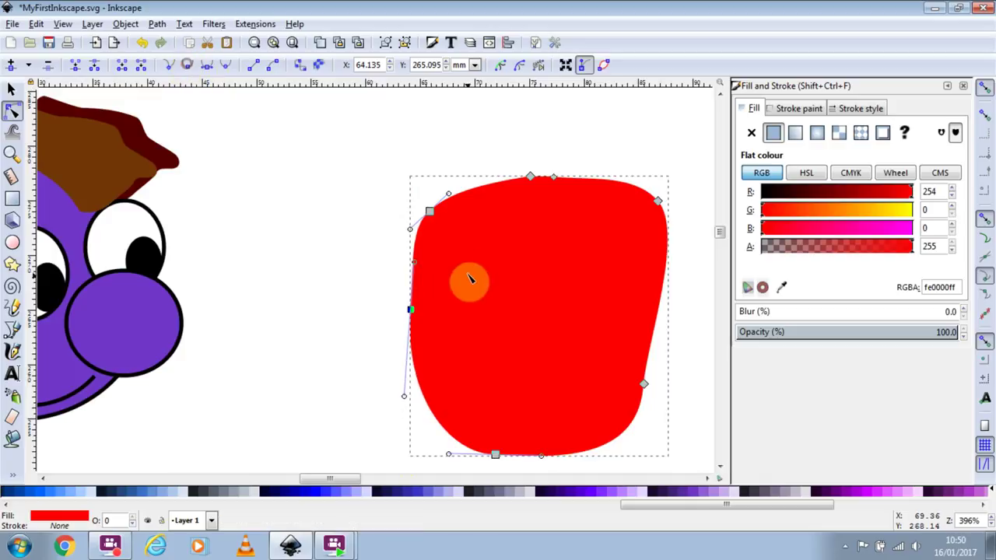
pyautogui.moveTo(414, 267); pyautogui.dragTo(402, 262)
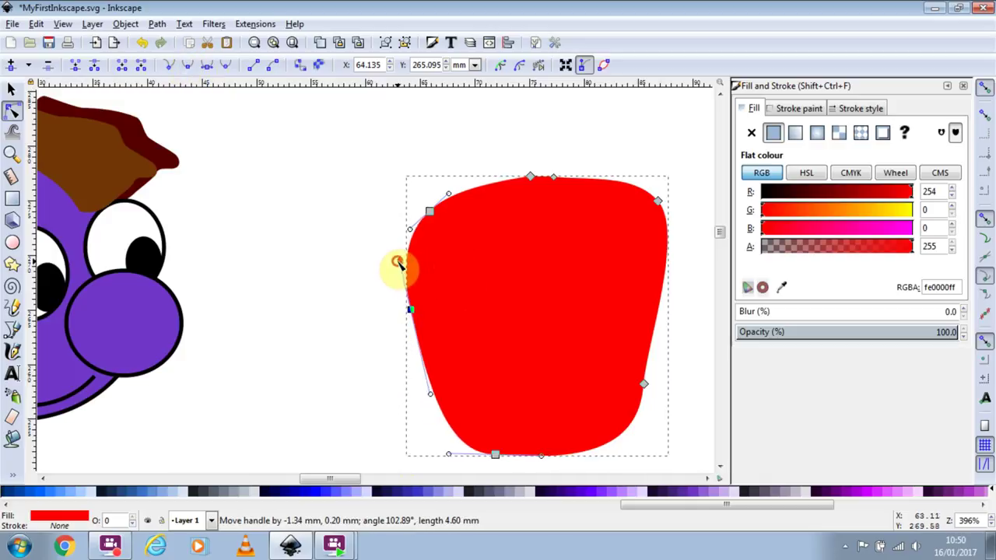
# - Raise the right-side node and tilt its handle outward, then centre the bottom node near X 75.3 mm and stretch its handles to widen the base
pyautogui.moveTo(648, 389); pyautogui.dragTo(650, 335)
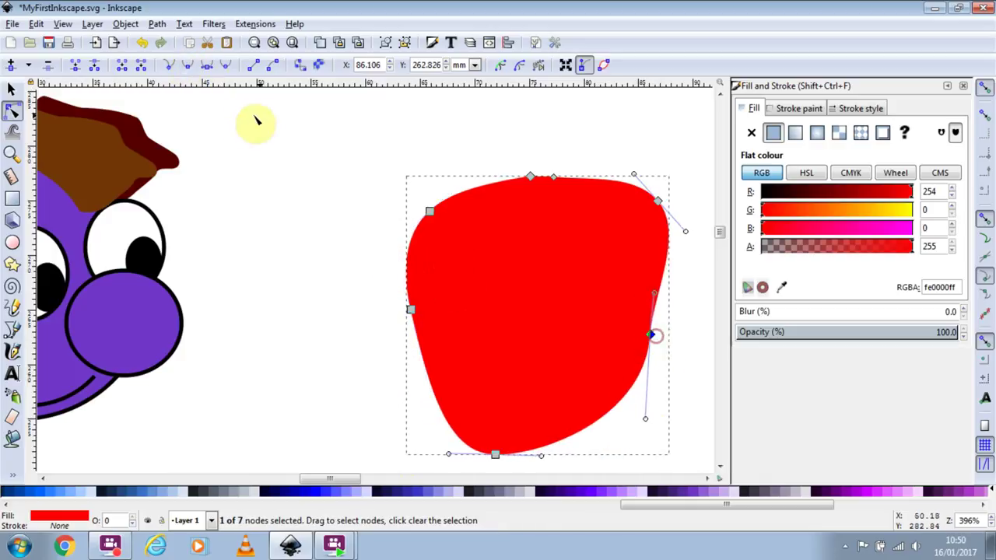
pyautogui.moveTo(655, 294); pyautogui.dragTo(667, 294)
pyautogui.moveTo(496, 455); pyautogui.dragTo(658, 456)
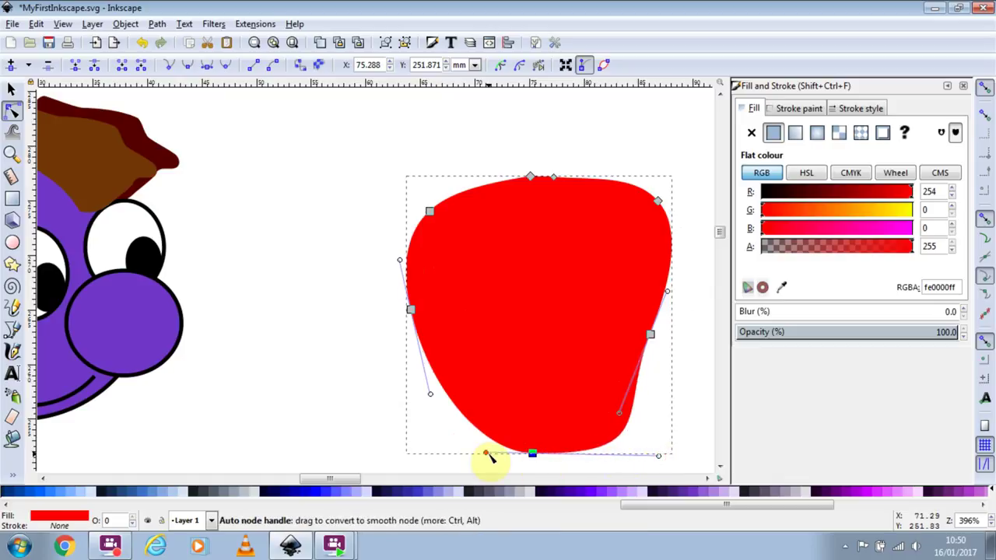
pyautogui.moveTo(485, 456); pyautogui.dragTo(413, 452)
# - Delete the nodes on the red shape's top edge and move both upper corner nodes inward to round the top
pyautogui.moveTo(490, 116); pyautogui.dragTo(585, 218)
pyautogui.press('Delete')
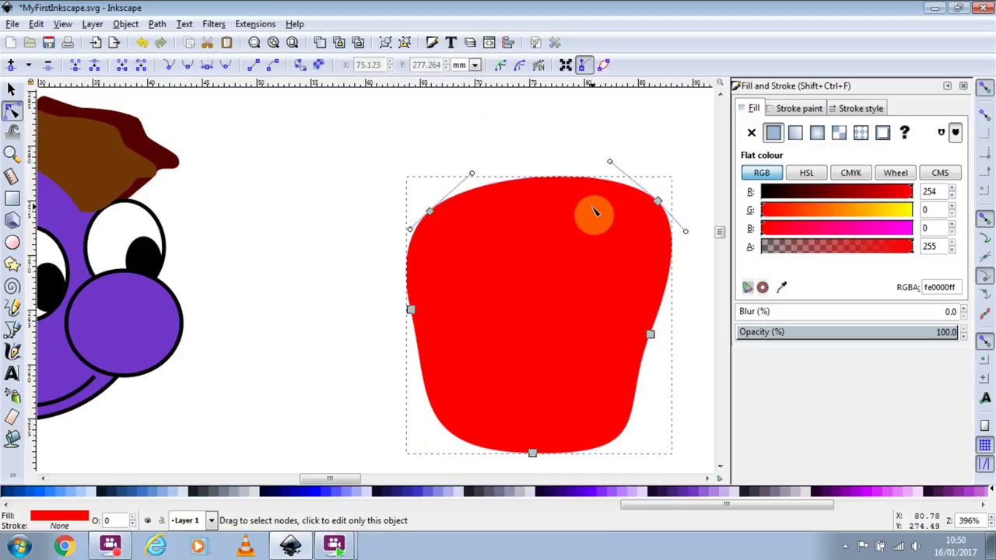
pyautogui.moveTo(652, 201); pyautogui.dragTo(624, 205)
pyautogui.moveTo(431, 211); pyautogui.dragTo(444, 208)
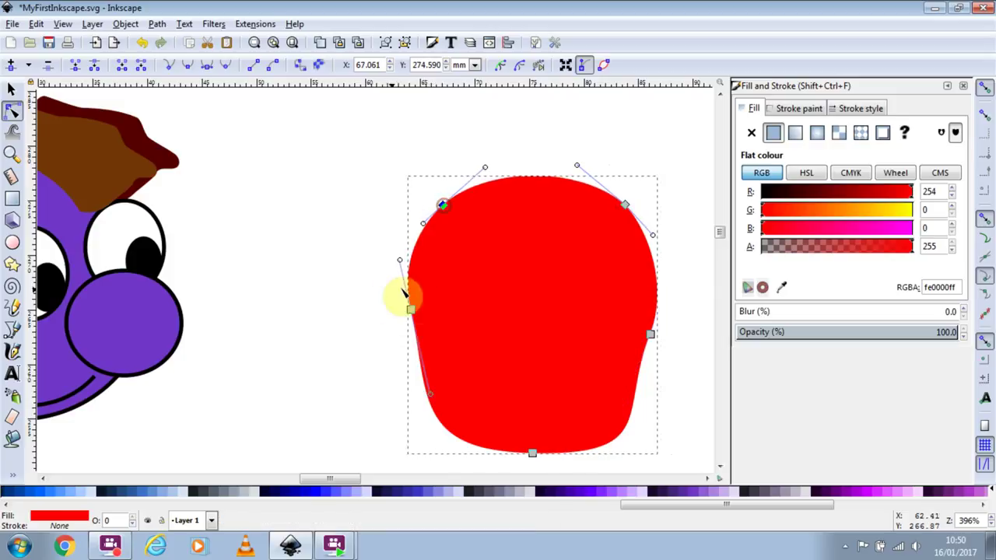
# - Move the left-side node to about X 64.7, Y 264.4 mm and the right-side node to about X 85.4, Y 263.6 mm
pyautogui.moveTo(413, 316); pyautogui.dragTo(417, 325)
pyautogui.scroll(-2, 596, 379)
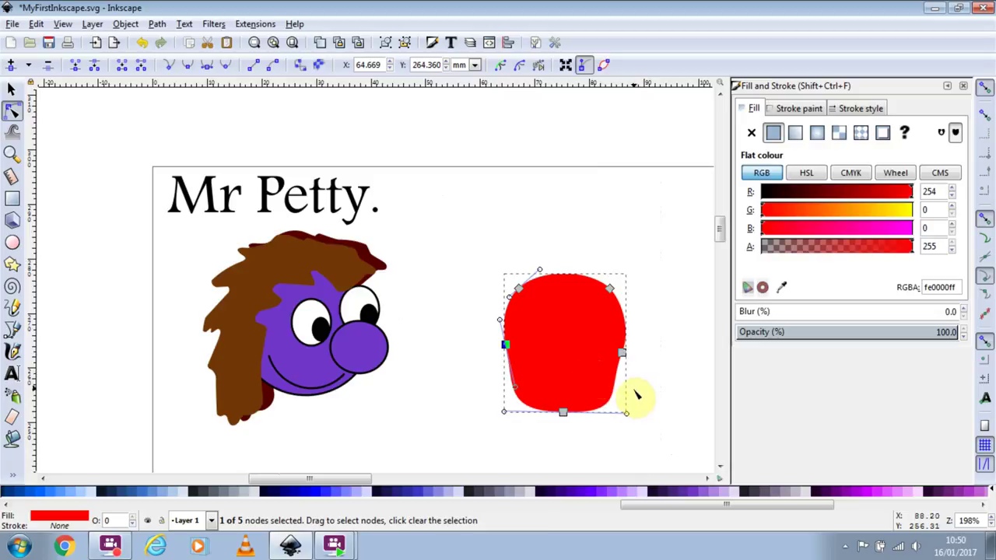
pyautogui.moveTo(627, 355)
pyautogui.mouseDown()
pyautogui.moveTo(622, 364)
pyautogui.moveTo(620, 350)
pyautogui.mouseUp()
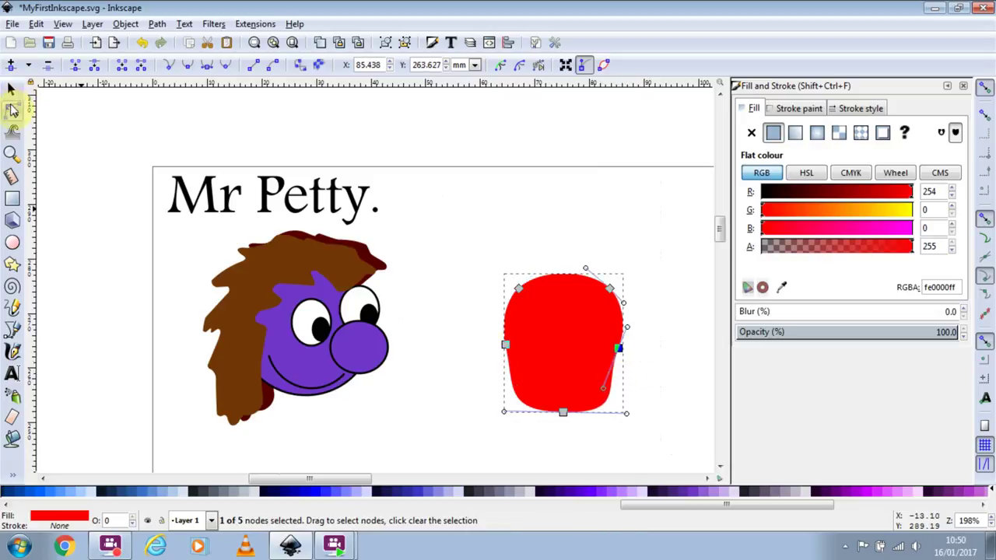
# - Move the whole red shape beneath the cartoon head as a body, at about X 19.6, Y 233 mm
pyautogui.click(12, 90)
pyautogui.moveTo(583, 348); pyautogui.dragTo(337, 422)
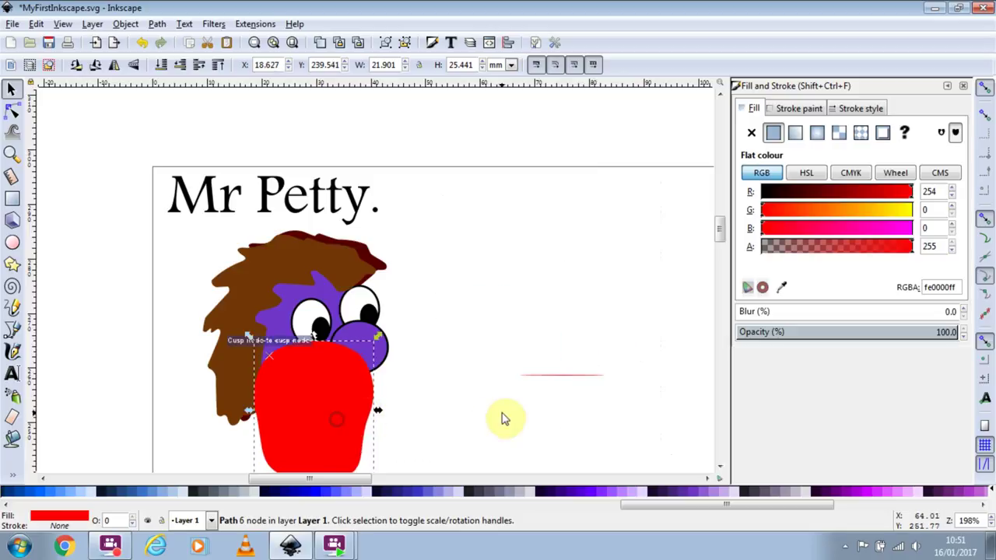
pyautogui.scroll(-2, 458, 417)
pyautogui.moveTo(545, 413); pyautogui.dragTo(507, 241)
pyautogui.moveTo(319, 240); pyautogui.dragTo(323, 279)
pyautogui.moveTo(388, 303); pyautogui.dragTo(443, 365)
pyautogui.hotkey('ctrl', 'z')
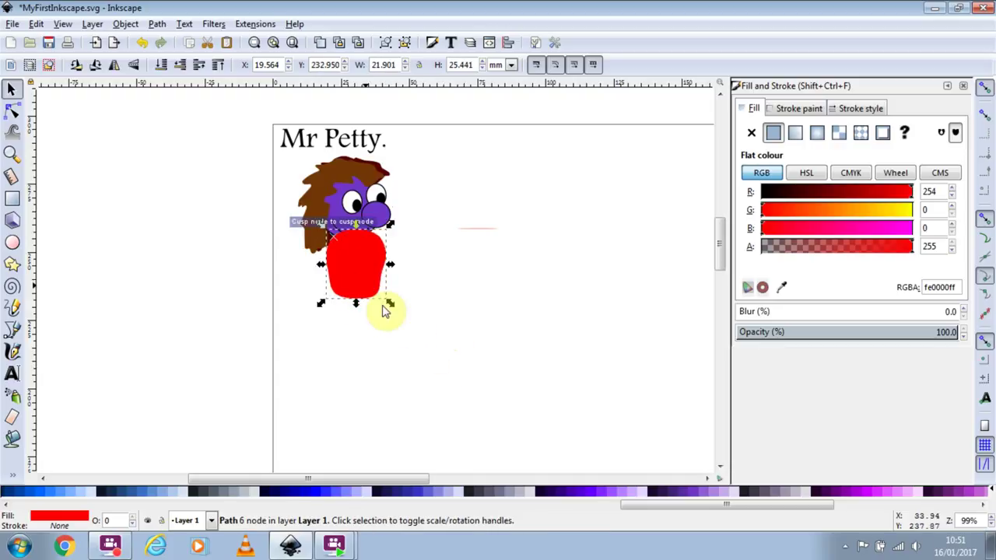
pyautogui.click(451, 288)
pyautogui.click(363, 269)
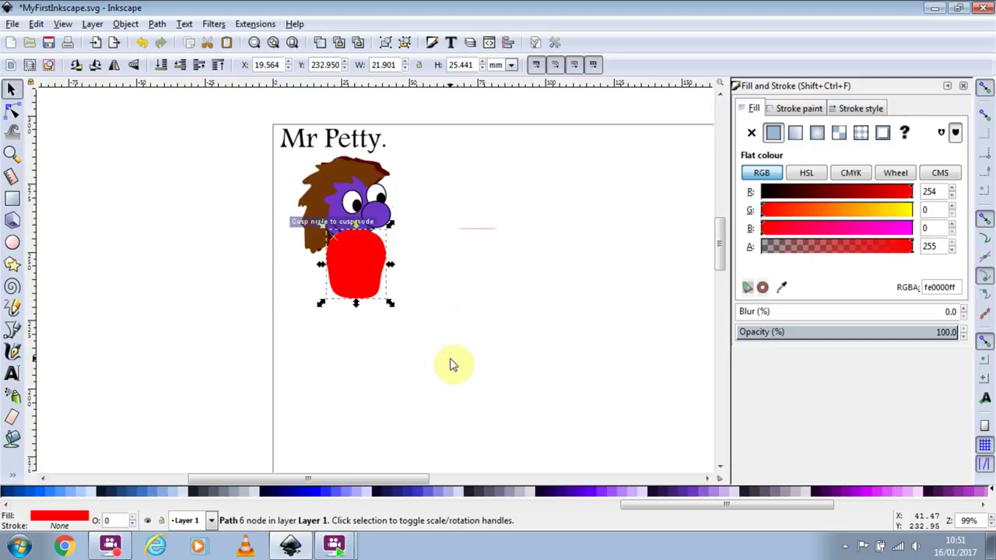
# - Reposition the red body down and left beneath the head, to about X 15.3, Y 228.5 mm
pyautogui.moveTo(342, 281); pyautogui.dragTo(342, 259)
pyautogui.click(396, 265)
pyautogui.click(364, 292)
pyautogui.moveTo(359, 296); pyautogui.dragTo(356, 307)
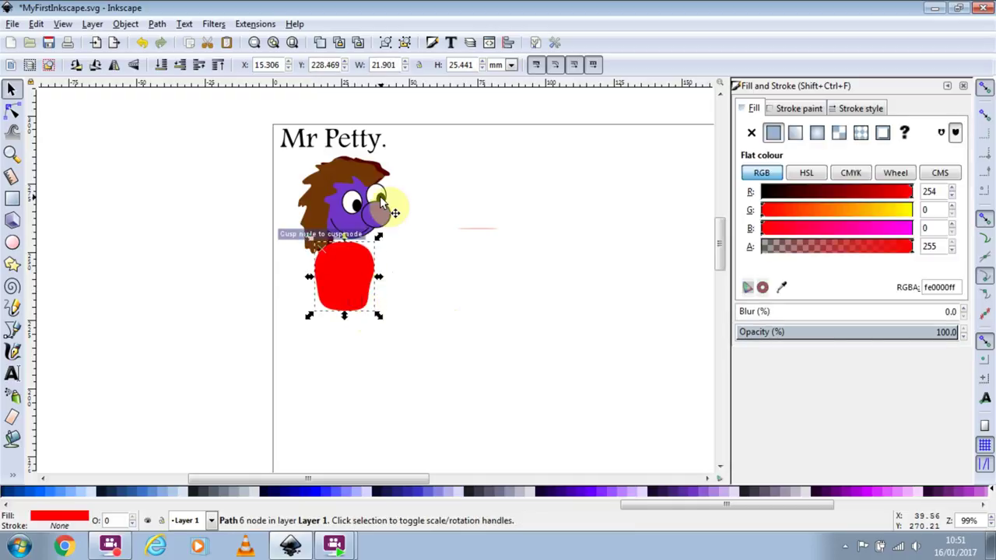
# - Scale the red body wider, stretching it upward and to the left so it overlaps the lower part of the head
pyautogui.click(12, 111)
pyautogui.click(14, 92)
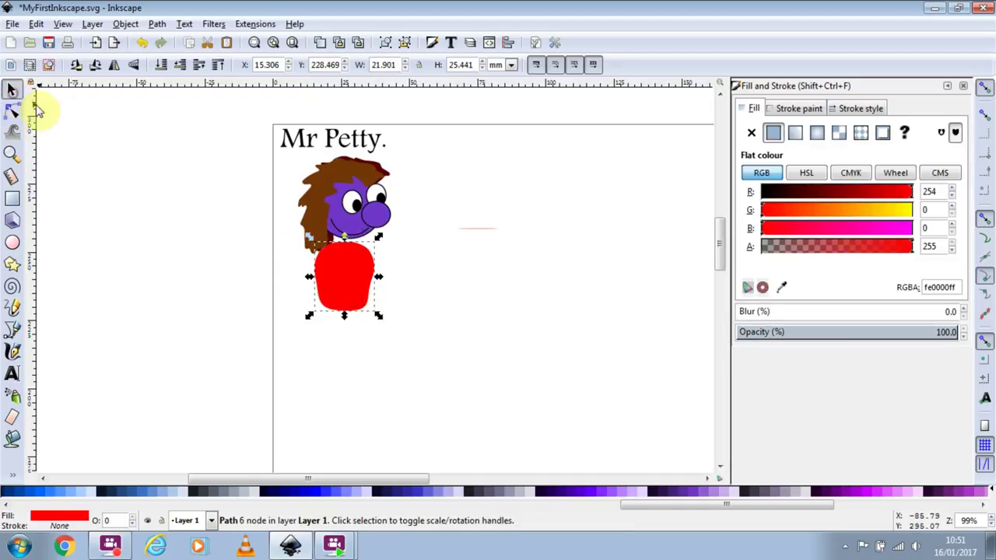
pyautogui.moveTo(382, 322); pyautogui.dragTo(337, 309)
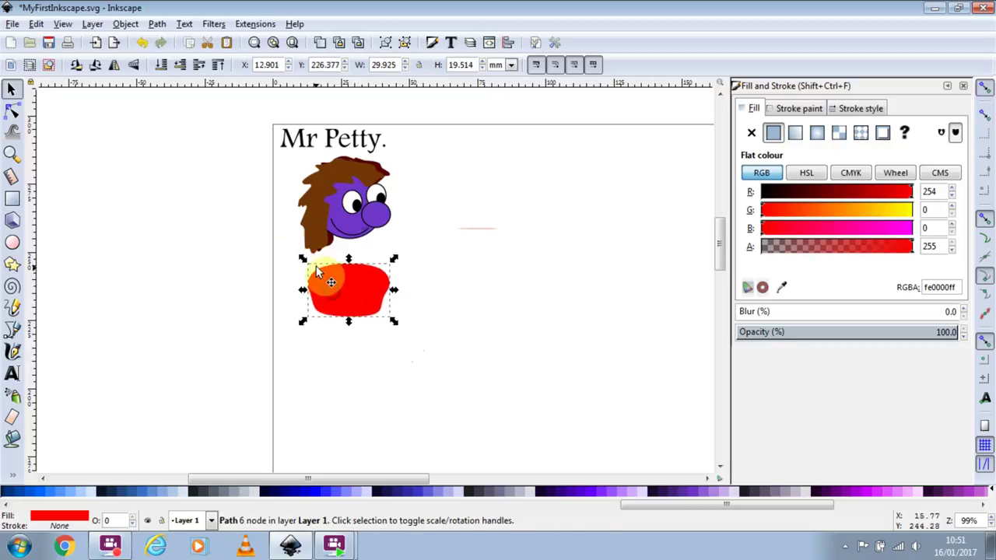
pyautogui.moveTo(307, 264); pyautogui.dragTo(288, 218)
# - Lower the red body behind the head and skew it vertically so its front side rises, at about X 9.3, Y 224.1 mm
pyautogui.click(11, 111)
pyautogui.moveTo(352, 259)
pyautogui.mouseDown()
pyautogui.moveTo(362, 288)
pyautogui.moveTo(363, 269)
pyautogui.mouseUp()
pyautogui.click(355, 241)
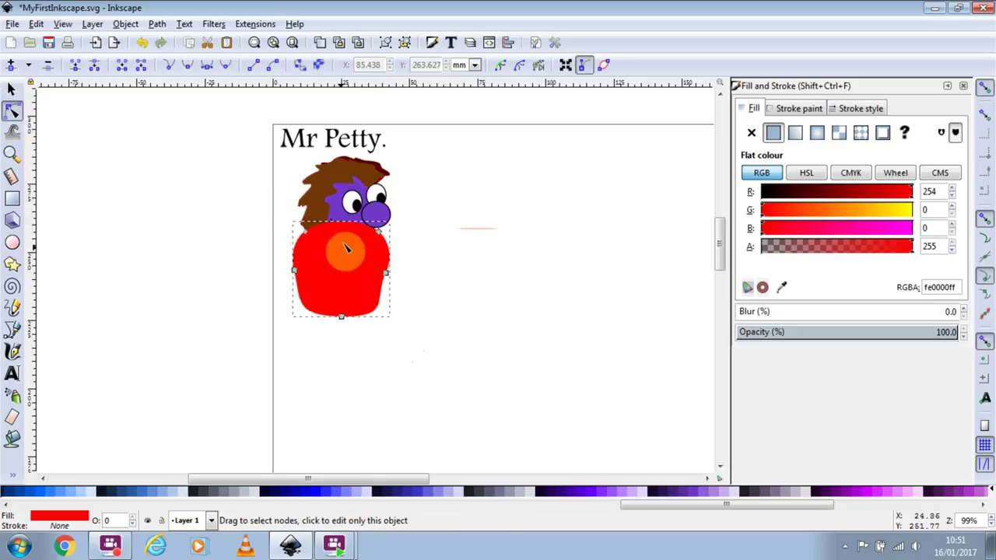
pyautogui.click(12, 89)
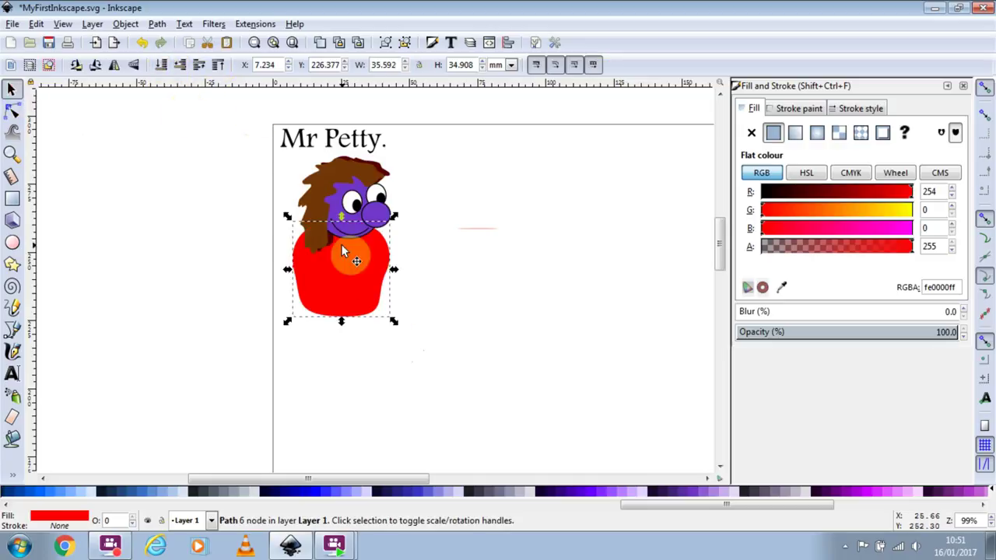
pyautogui.moveTo(358, 270); pyautogui.dragTo(399, 263)
pyautogui.click(523, 289)
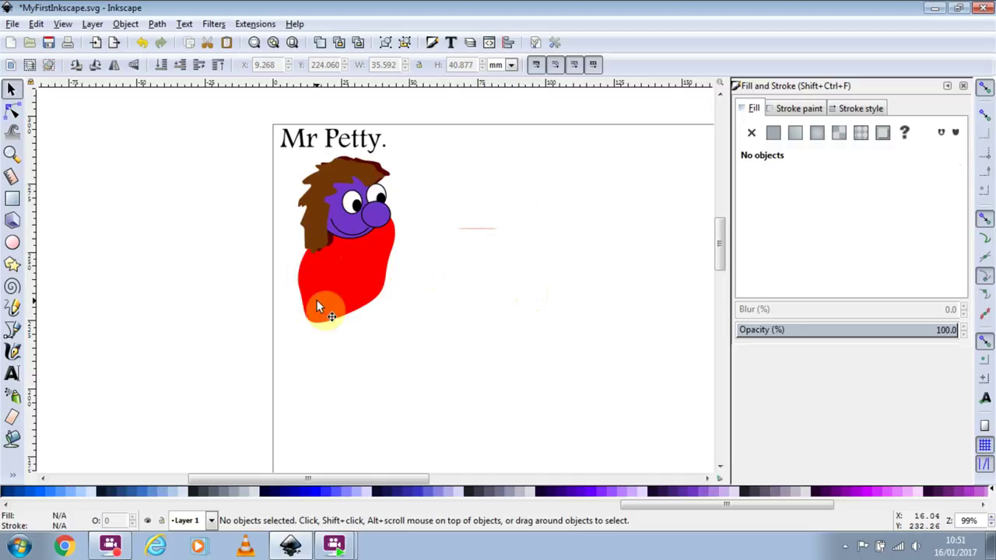
# - Draw a tall and a wide red ellipse in an L shape and move both onto the body as an arm
pyautogui.click(12, 243)
pyautogui.moveTo(464, 224); pyautogui.dragTo(532, 296)
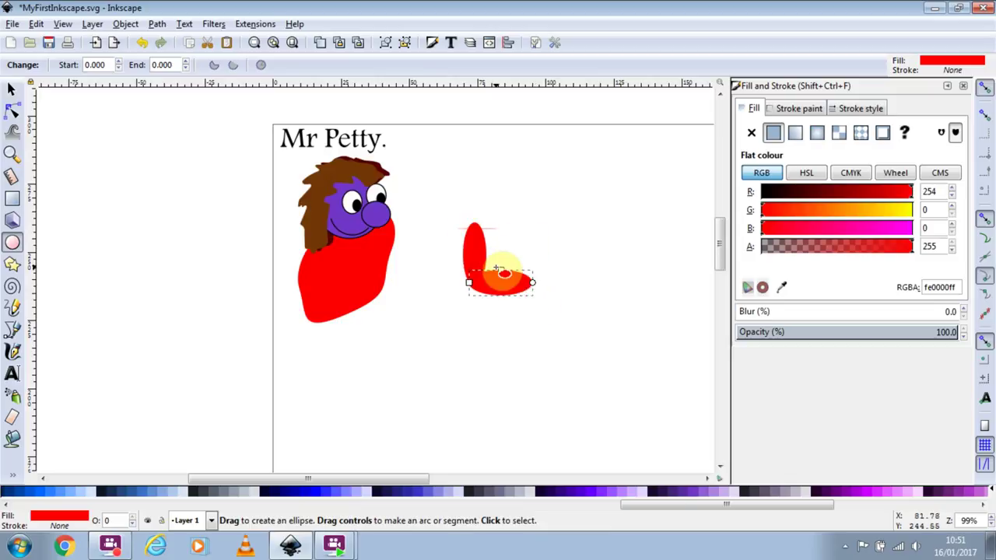
pyautogui.click(11, 89)
pyautogui.keyDown('shift'); pyautogui.click(480, 253); pyautogui.keyUp('shift')
pyautogui.moveTo(479, 253); pyautogui.dragTo(309, 286)
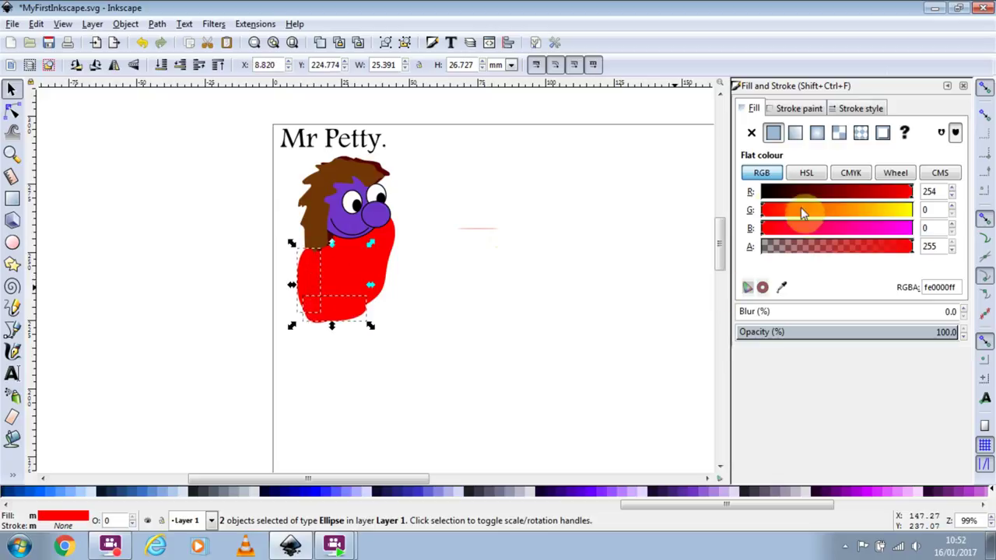
# - Darken the arm ellipses to red 200 and place a duplicate arm behind the body's front edge, scaled to about 21.4 mm wide
pyautogui.moveTo(767, 195); pyautogui.dragTo(888, 201)
pyautogui.moveTo(311, 271); pyautogui.dragTo(374, 250)
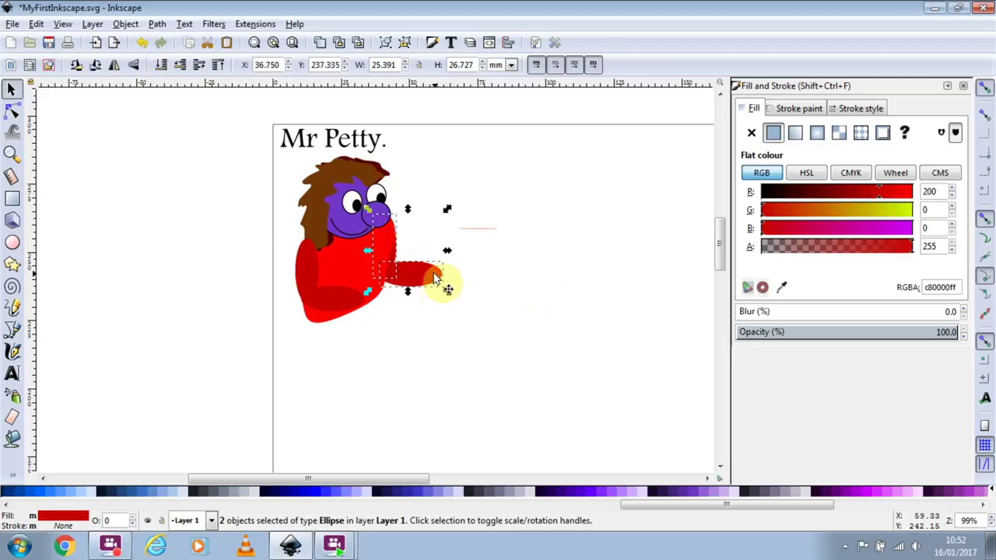
pyautogui.moveTo(446, 267); pyautogui.dragTo(437, 259)
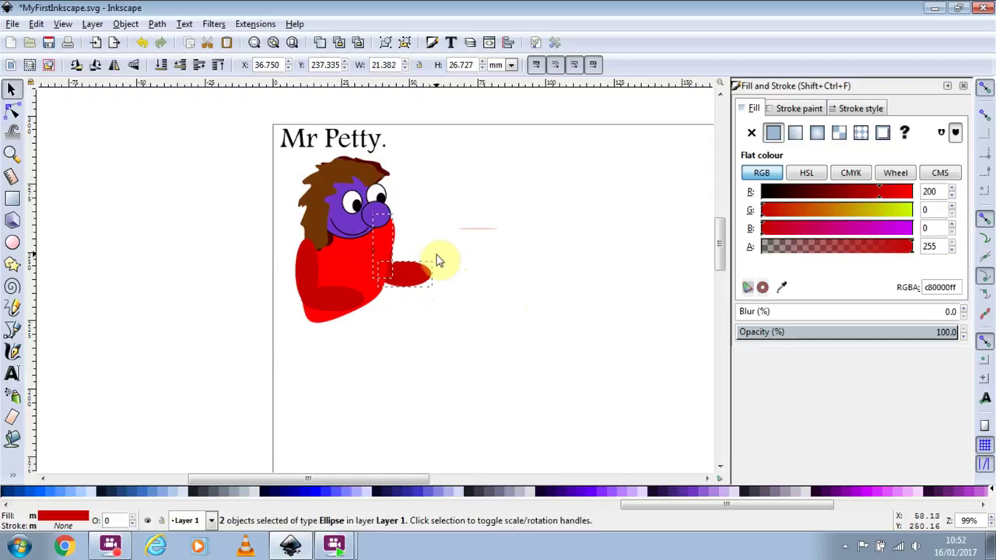
# - Move the near arm's two ellipses off the body onto the blank area and tighten them into an L about 25.1 × 25.4 mm
pyautogui.click(305, 276)
pyautogui.keyDown('shift'); pyautogui.click(350, 309); pyautogui.keyUp('shift')
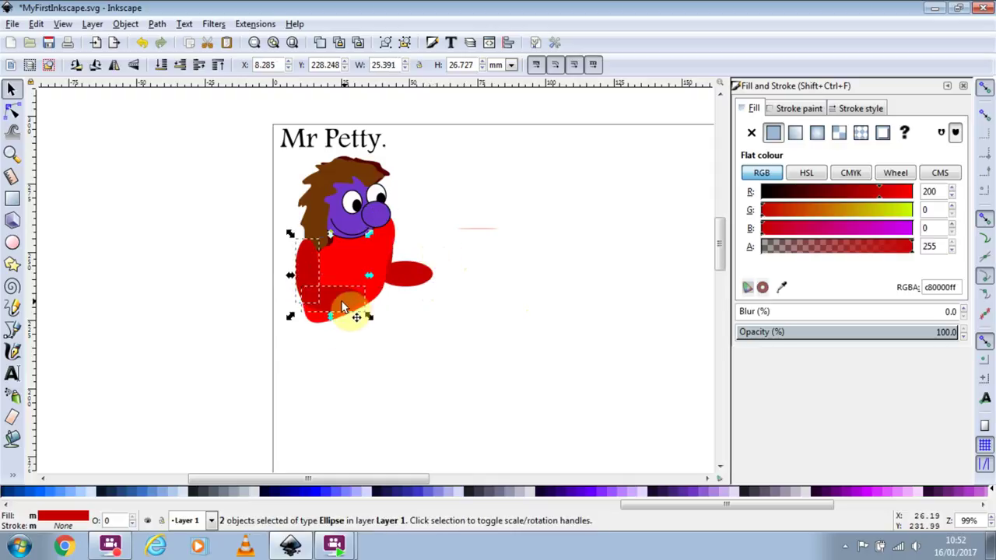
pyautogui.moveTo(319, 250); pyautogui.dragTo(508, 248)
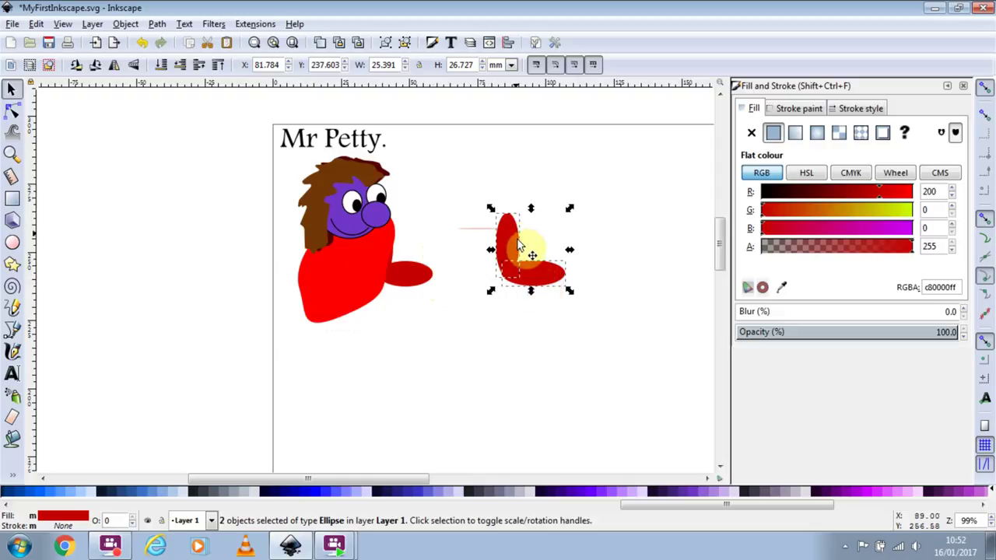
pyautogui.click(518, 251)
pyautogui.click(600, 218)
pyautogui.moveTo(547, 283)
pyautogui.mouseDown()
pyautogui.moveTo(667, 317)
pyautogui.moveTo(537, 279)
pyautogui.moveTo(547, 281)
pyautogui.mouseUp()
# - Unite the near arm's two ellipses into one path with Union and reposition it on the blank area
pyautogui.moveTo(460, 186); pyautogui.dragTo(601, 321)
pyautogui.click(158, 25)
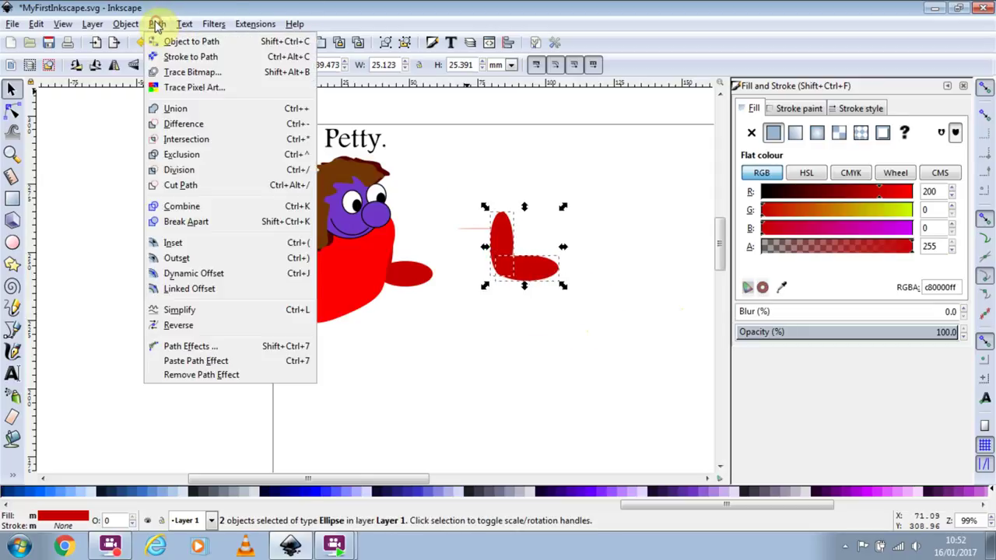
pyautogui.click(186, 113)
pyautogui.click(540, 371)
pyautogui.moveTo(510, 262); pyautogui.dragTo(547, 283)
# - Reshape the forearm by moving the inner-elbow and forearm nodes and adjusting their handles, straightening its upper edge and filling out its underside
pyautogui.click(11, 113)
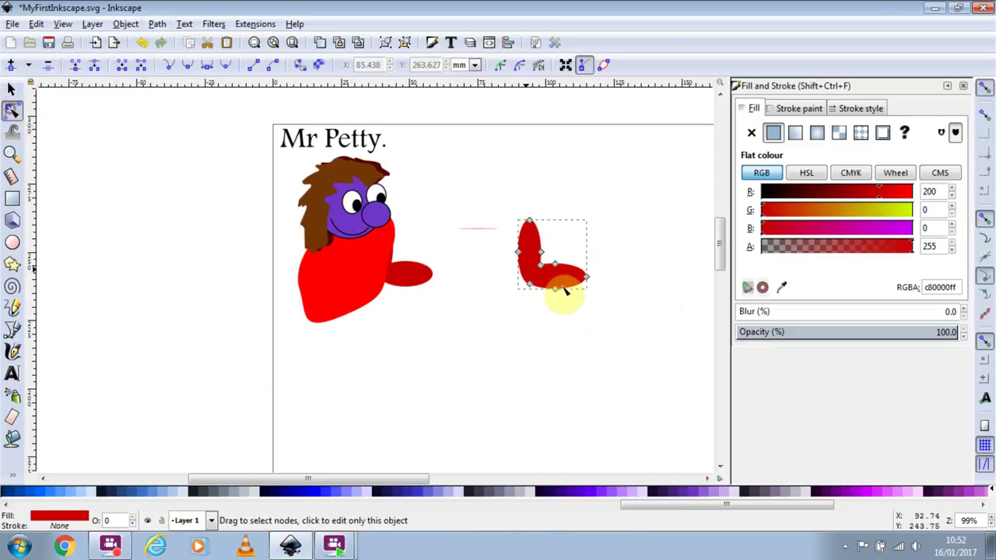
pyautogui.moveTo(540, 267); pyautogui.dragTo(551, 265)
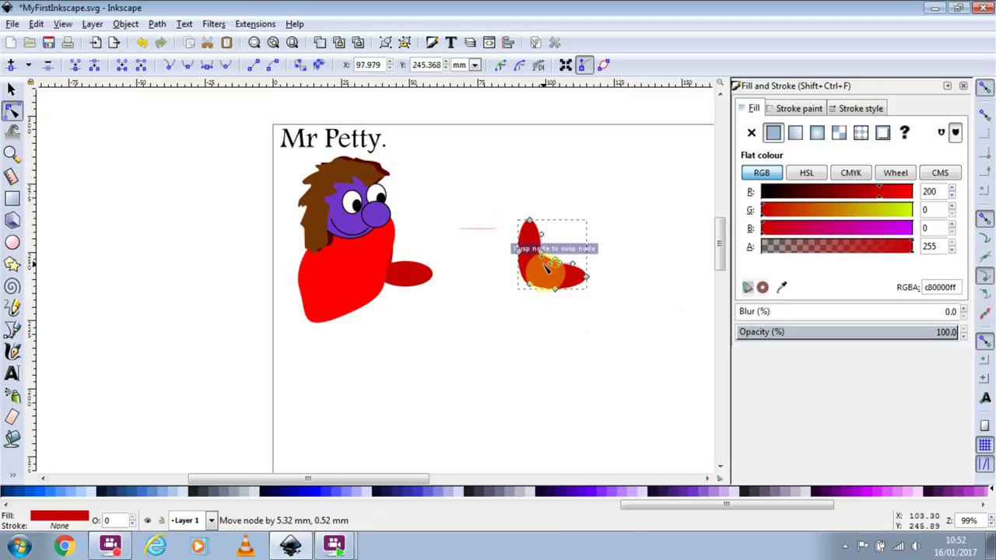
pyautogui.scroll(3, 537, 270)
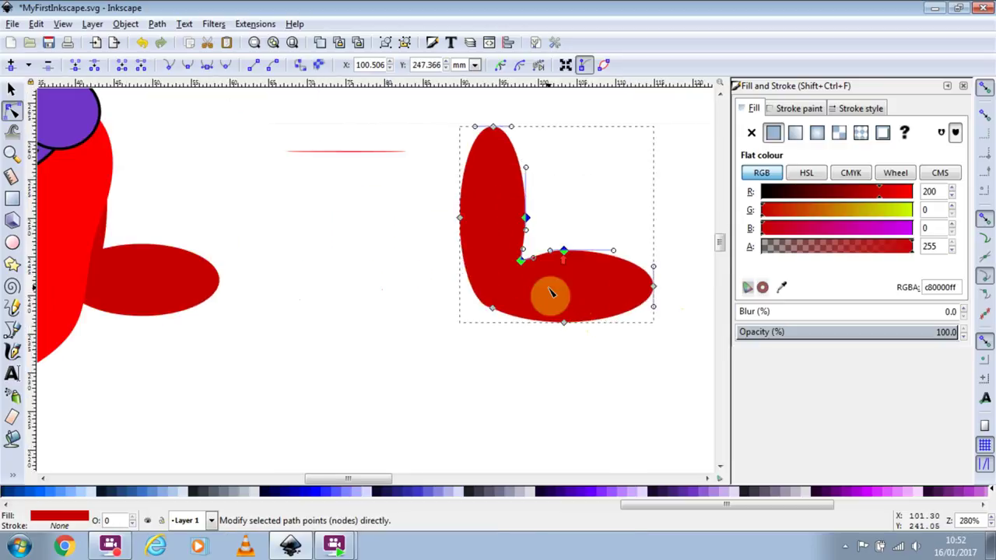
pyautogui.moveTo(526, 257); pyautogui.dragTo(581, 268)
pyautogui.click(571, 260)
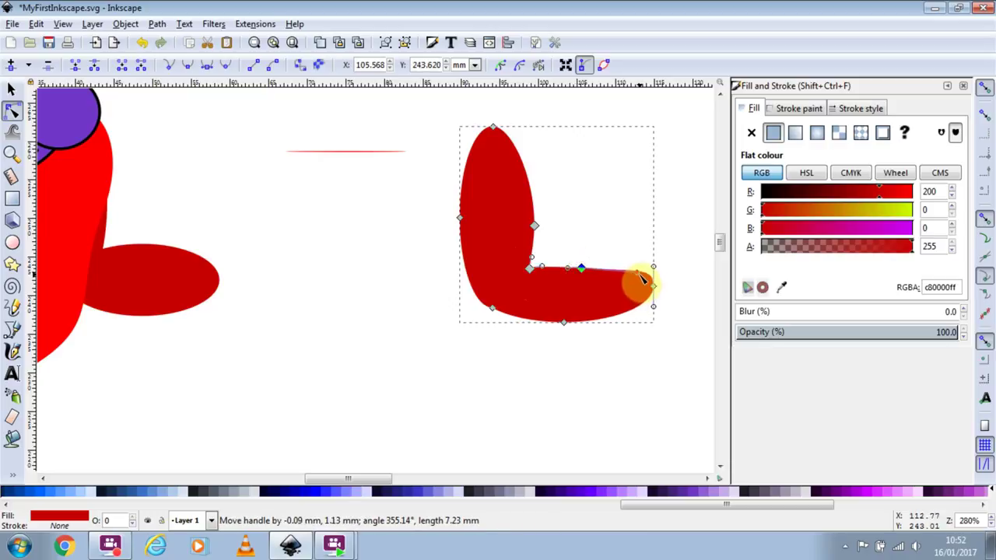
pyautogui.moveTo(639, 278); pyautogui.dragTo(642, 283)
pyautogui.moveTo(564, 324); pyautogui.dragTo(604, 322)
# - Push the outer-elbow node outward, lengthen both handles of the shoulder node, and adjust the upper arm's inner node
pyautogui.moveTo(498, 313); pyautogui.dragTo(476, 314)
pyautogui.click(493, 128)
pyautogui.moveTo(475, 127); pyautogui.dragTo(452, 126)
pyautogui.moveTo(514, 129); pyautogui.dragTo(537, 128)
pyautogui.moveTo(537, 231); pyautogui.dragTo(533, 223)
# - Move the reshaped near arm back onto the body below the hair, at about X 10.7, Y 227.4 mm
pyautogui.click(359, 246)
pyautogui.click(13, 88)
pyautogui.moveTo(493, 249); pyautogui.dragTo(350, 286)
pyautogui.scroll(-3, 449, 307)
pyautogui.moveTo(407, 303); pyautogui.dragTo(241, 314)
pyautogui.click(369, 334)
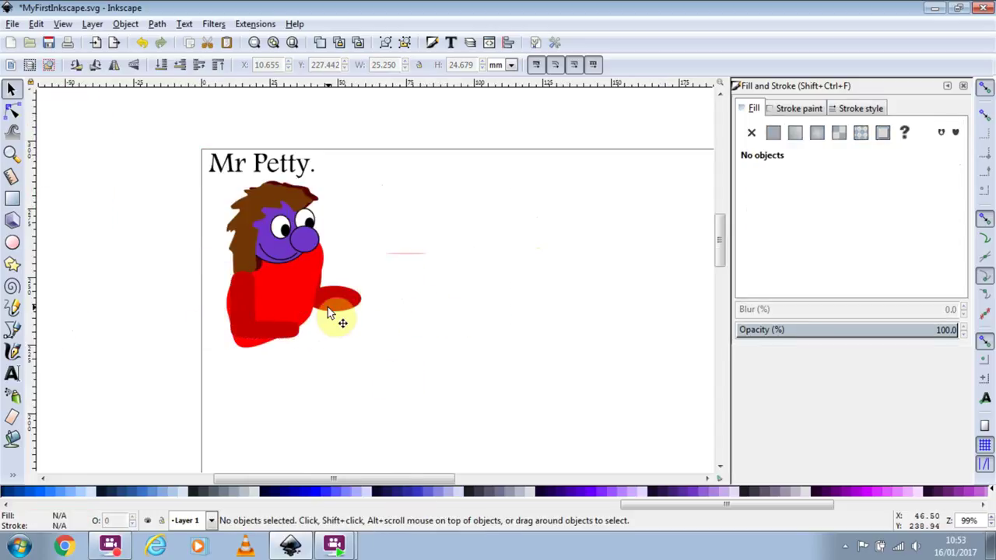
# - Move the far arm's two ellipses out from behind the body onto the blank area, keeping their L arrangement
pyautogui.click(330, 305)
pyautogui.keyDown('shift'); pyautogui.click(327, 293); pyautogui.keyUp('shift')
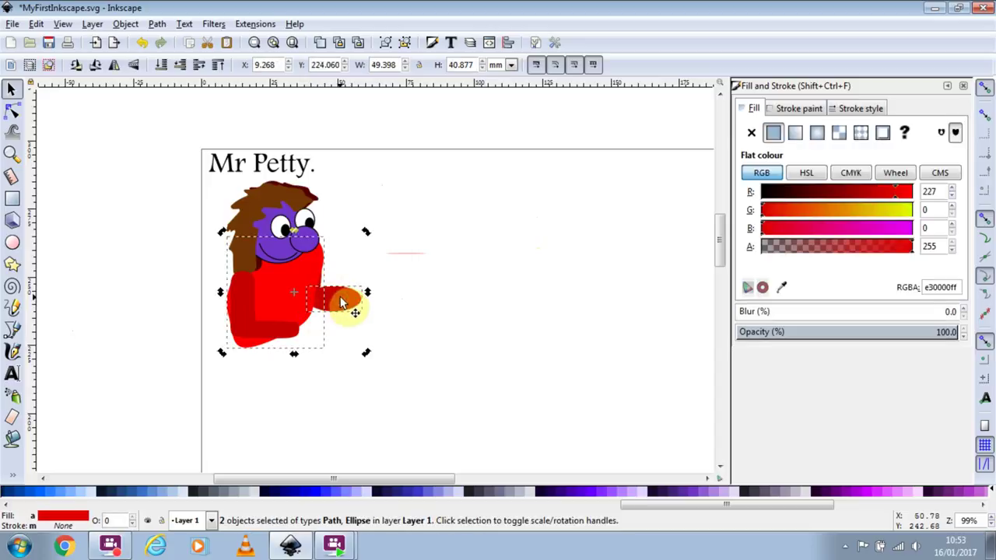
pyautogui.click(456, 304)
pyautogui.moveTo(362, 299); pyautogui.dragTo(438, 303)
pyautogui.moveTo(318, 288); pyautogui.dragTo(413, 295)
# - Unite the far arm's ellipses and the stray thin ellipse into one path, then place it behind the body at about X 34.7, Y 239.5 mm
pyautogui.moveTo(369, 218); pyautogui.dragTo(470, 347)
pyautogui.click(155, 25)
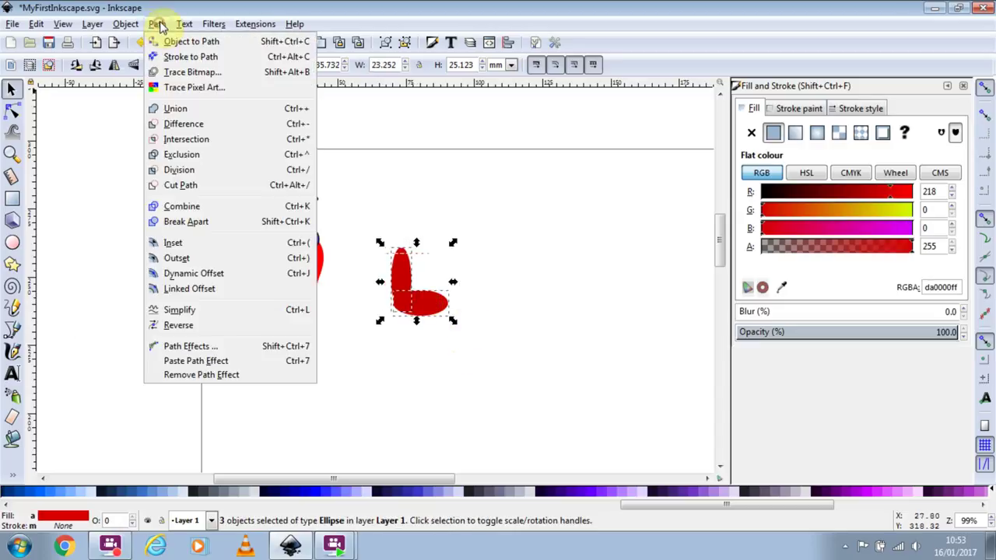
pyautogui.click(178, 110)
pyautogui.moveTo(406, 322); pyautogui.dragTo(323, 311)
pyautogui.click(370, 347)
pyautogui.click(456, 373)
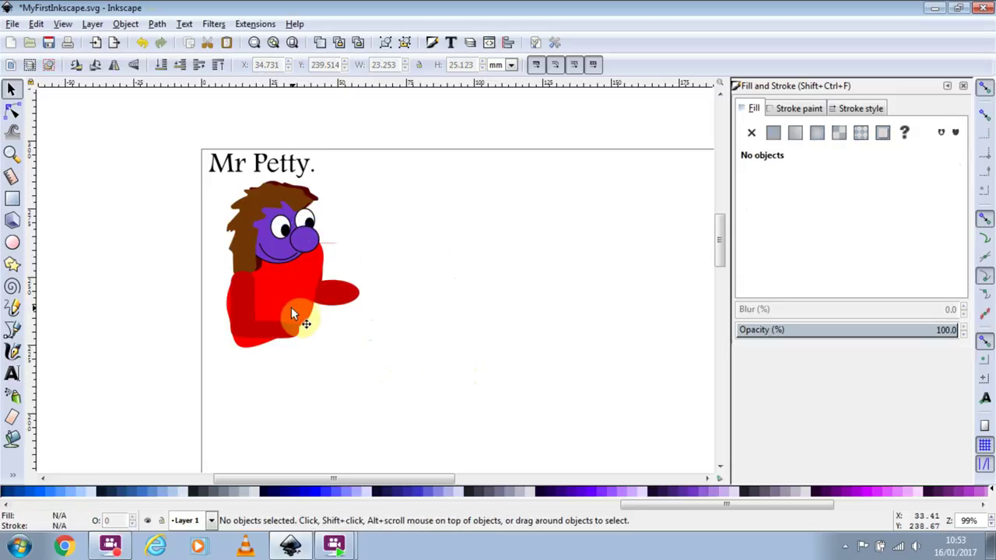